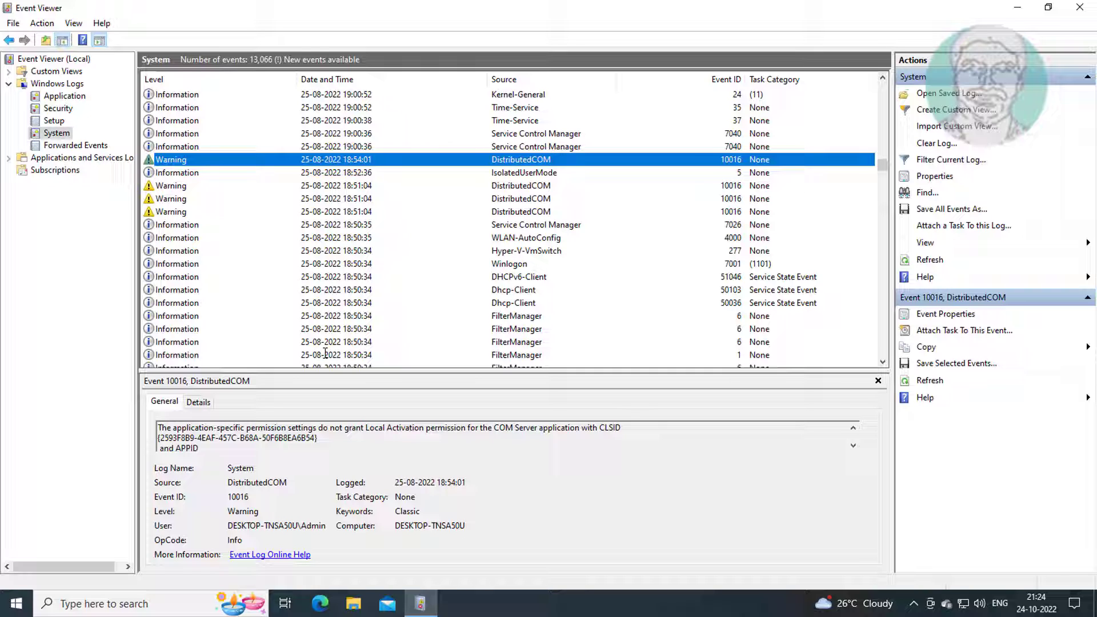
# Step: Open the DistributedCOM 10016 warning's Event Properties and select the CLSID GUID in its description
pyautogui.doubleClick(248, 160)
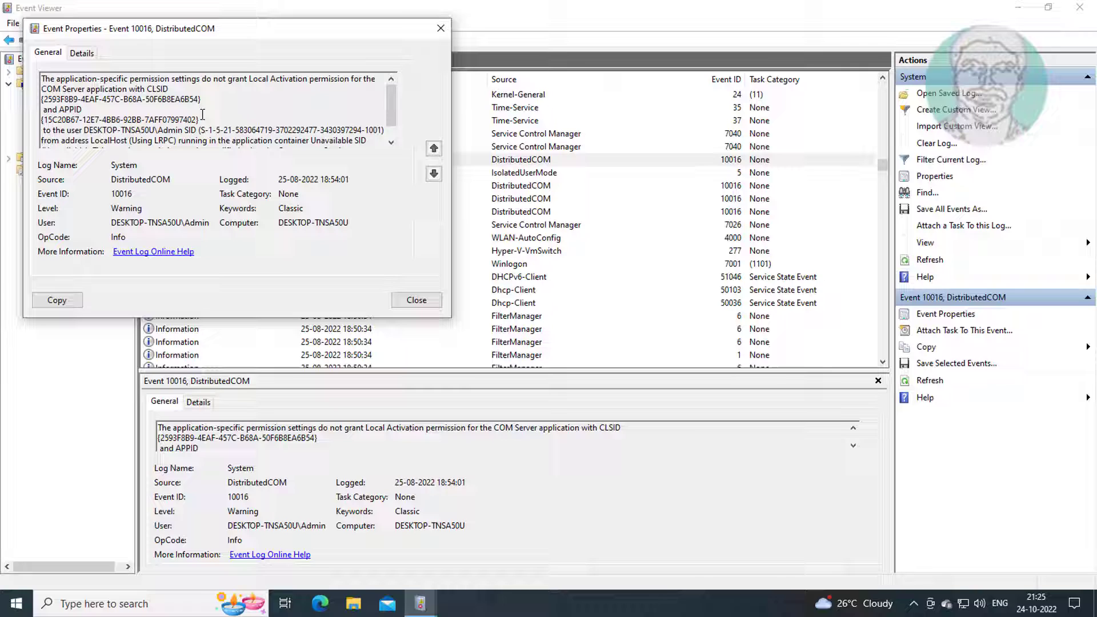
pyautogui.moveTo(207, 101); pyautogui.dragTo(42, 100)
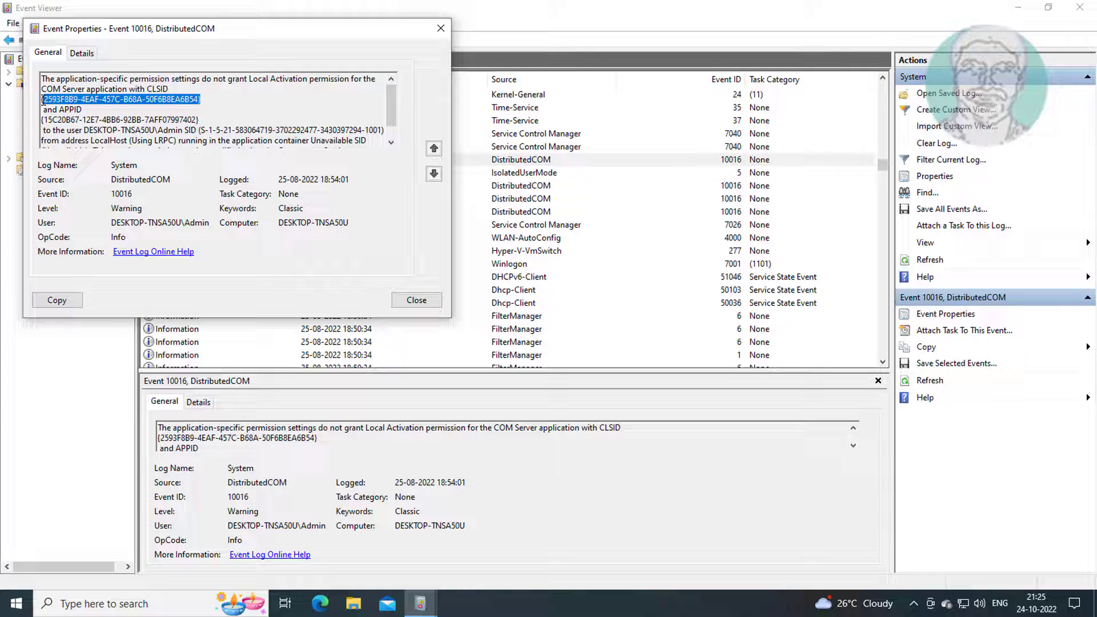
pyautogui.click(227, 101)
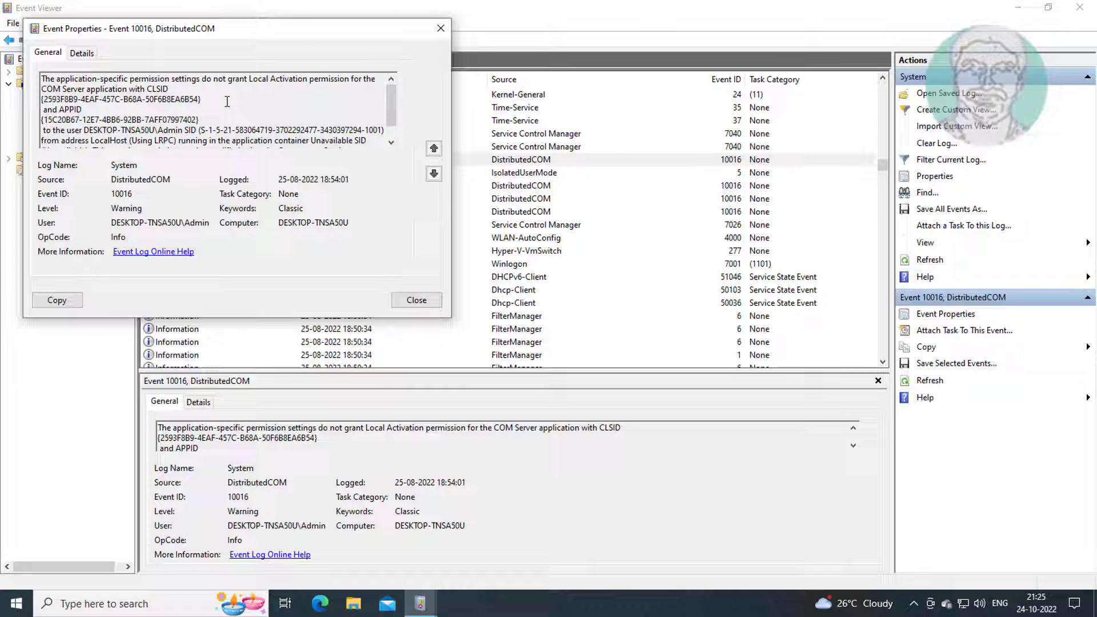
# Step: Search for 'regedit' and launch Registry Editor as administrator
pyautogui.click(65, 606)
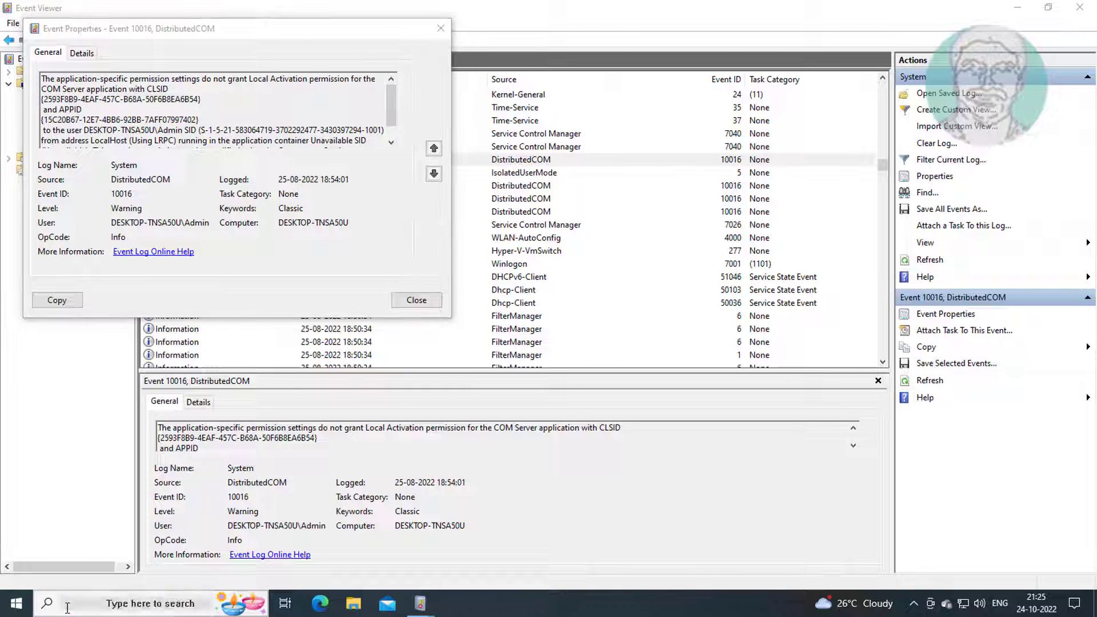
pyautogui.write('regedit')
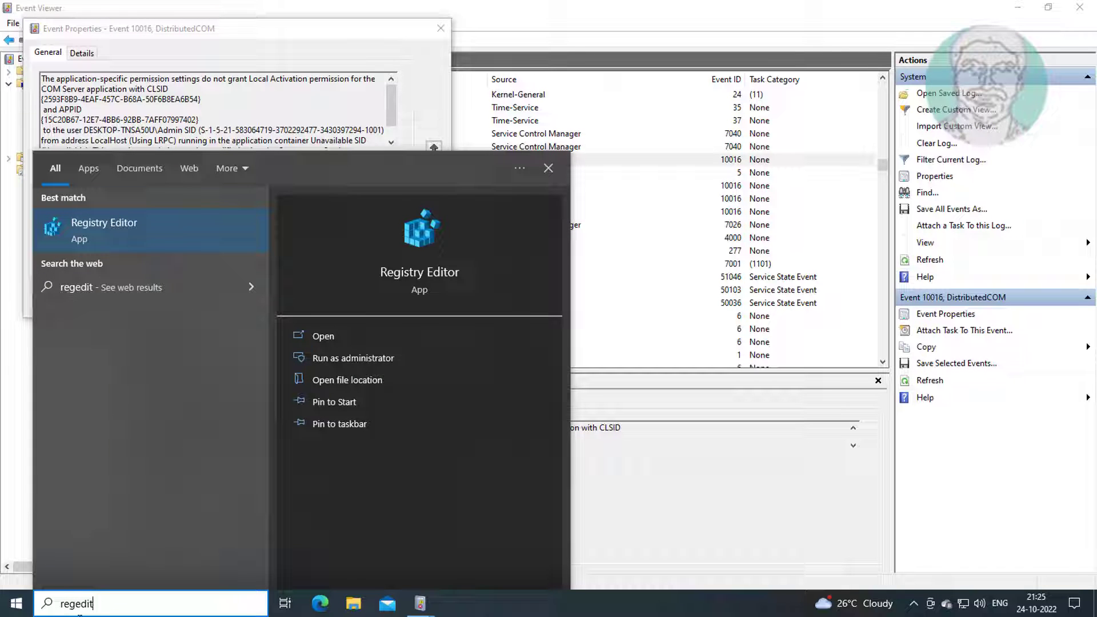
pyautogui.rightClick(140, 236)
pyautogui.click(143, 241)
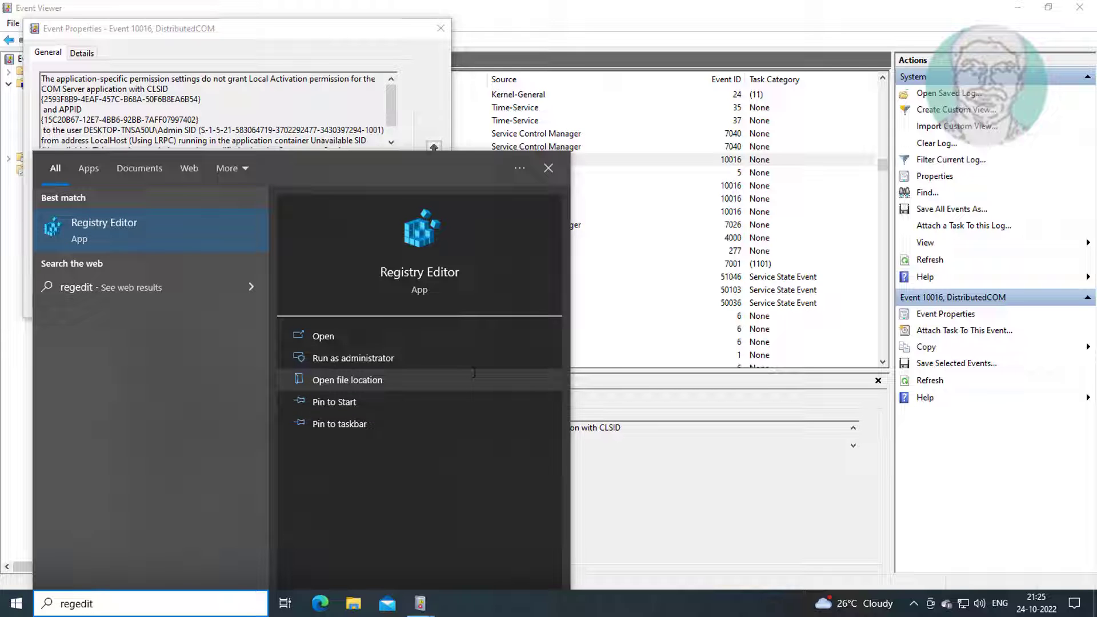
pyautogui.click(473, 360)
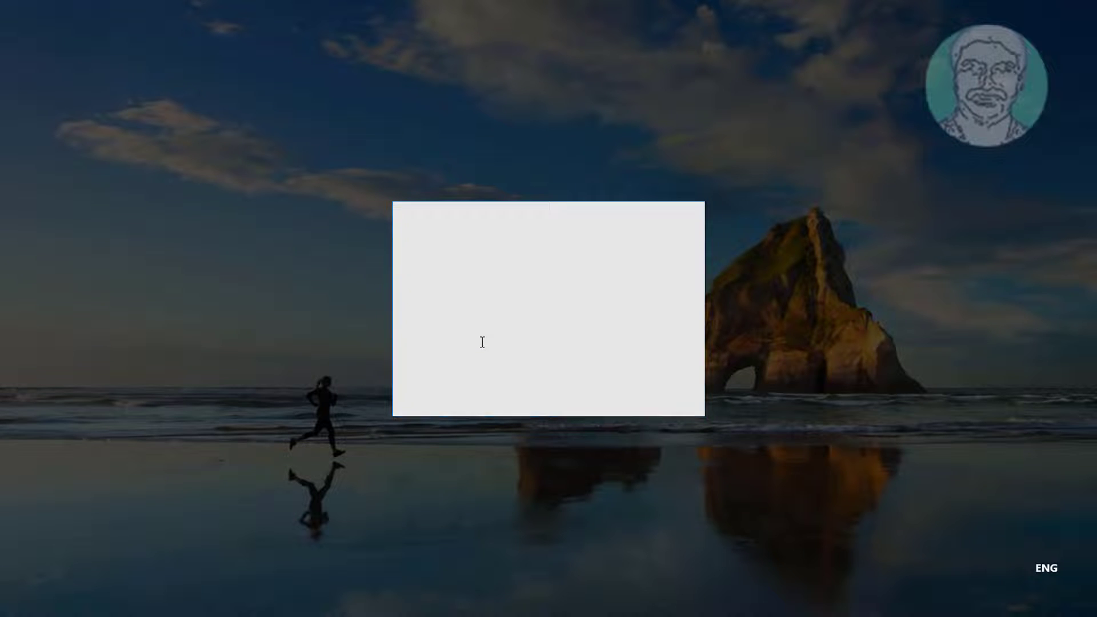
# Step: Allow elevation, then expand HKEY_CLASSES_ROOT\CLSID to list its GUID subkeys
pyautogui.click(477, 389)
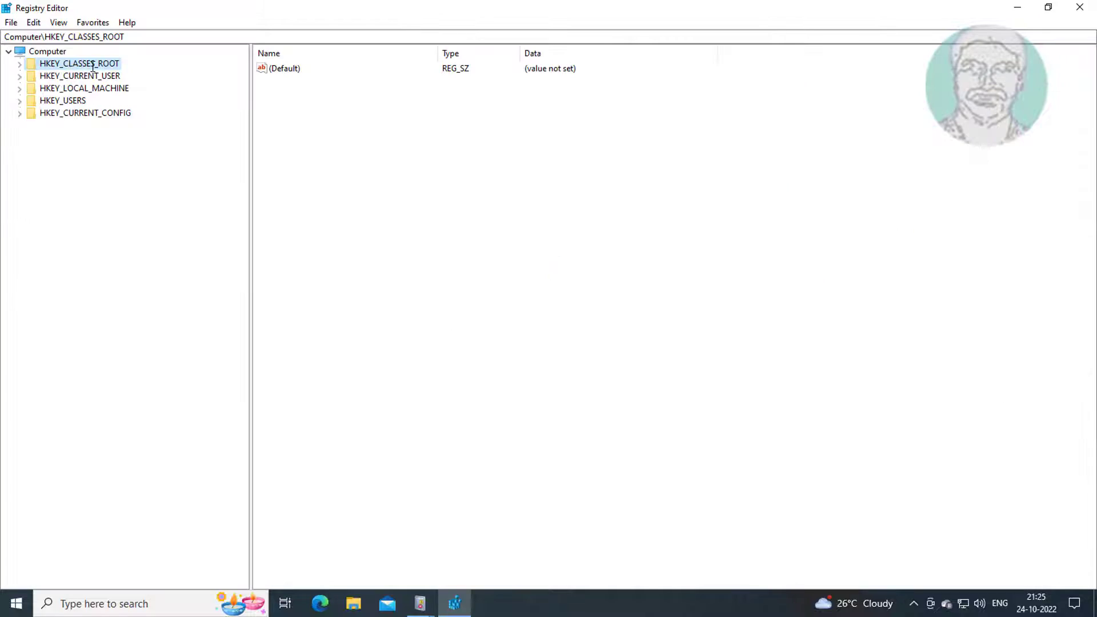
pyautogui.click(20, 62)
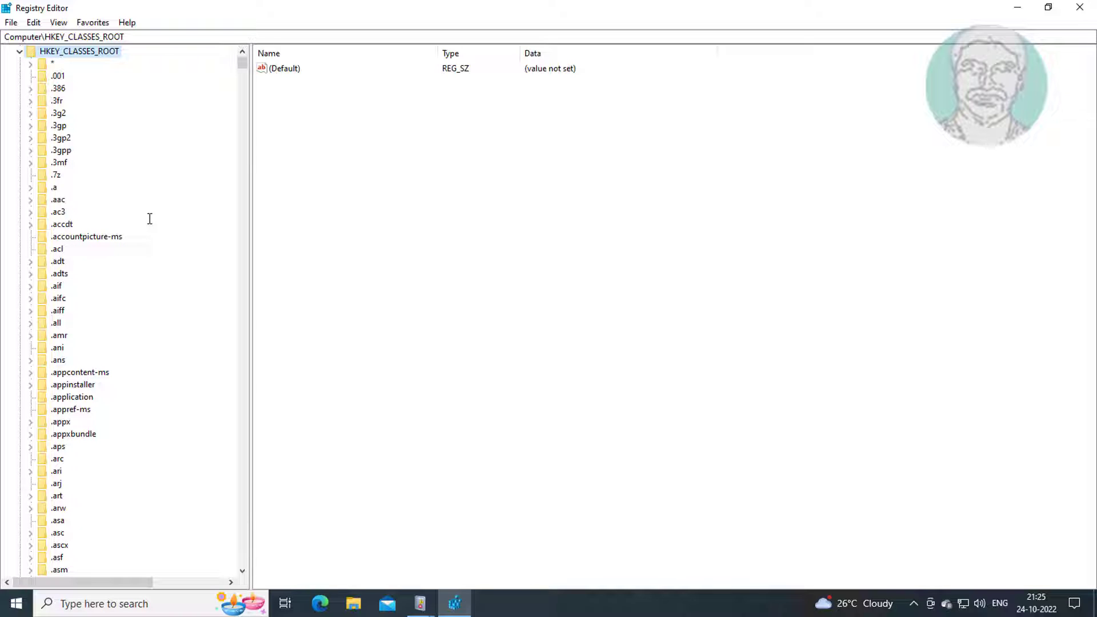
pyautogui.click(56, 286)
pyautogui.press('c')
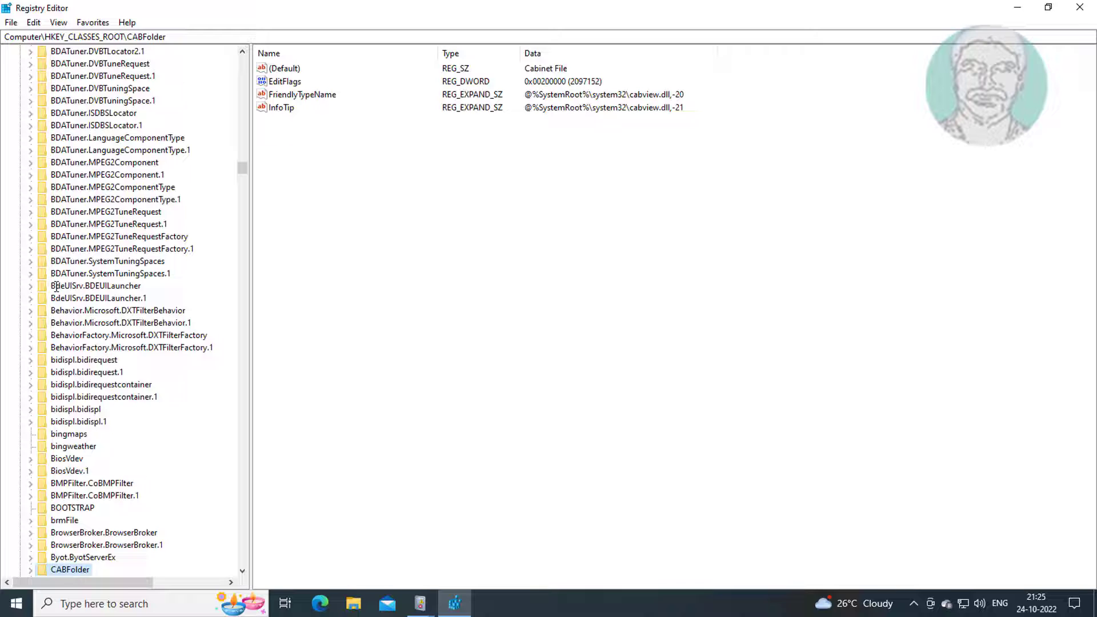
pyautogui.scroll(-20, 120, 483)
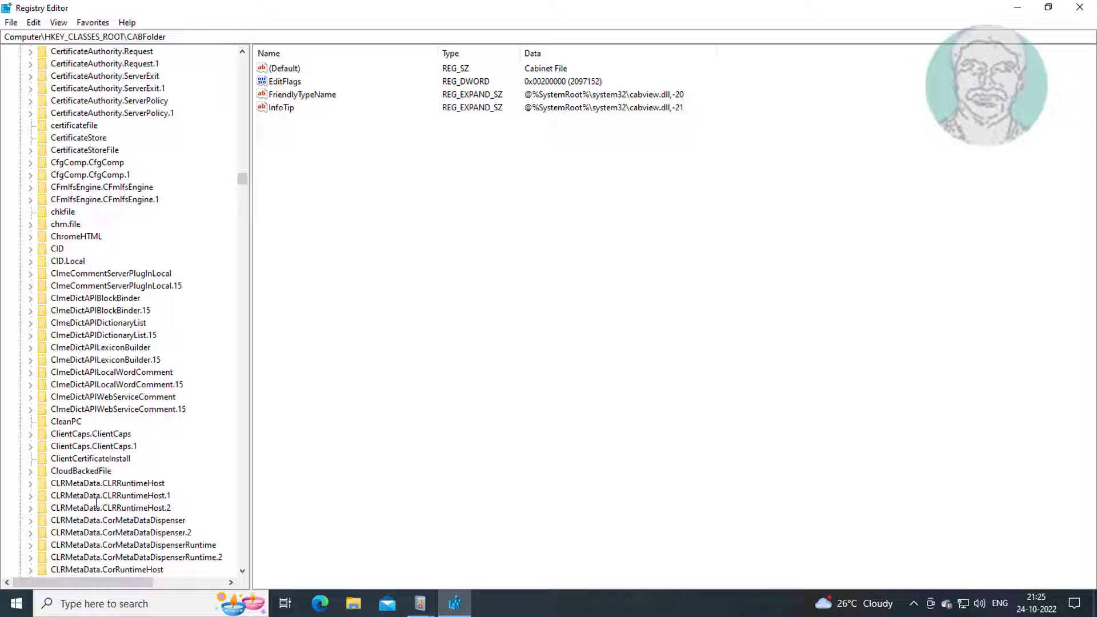
pyautogui.scroll(-7, 96, 503)
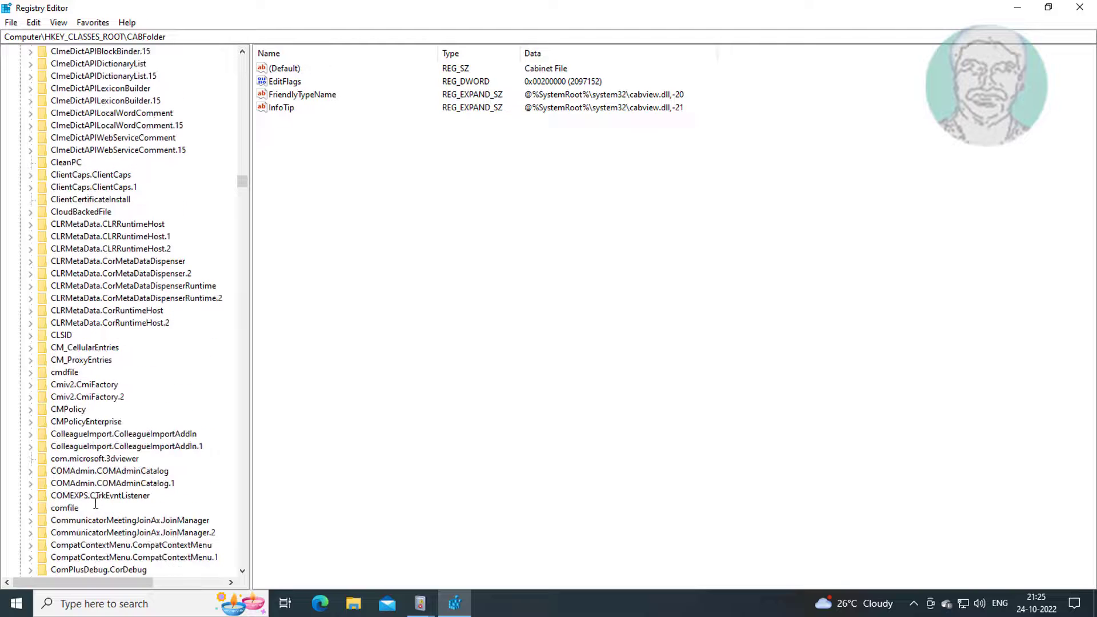
pyautogui.scroll(-5, 96, 503)
pyautogui.click(63, 151)
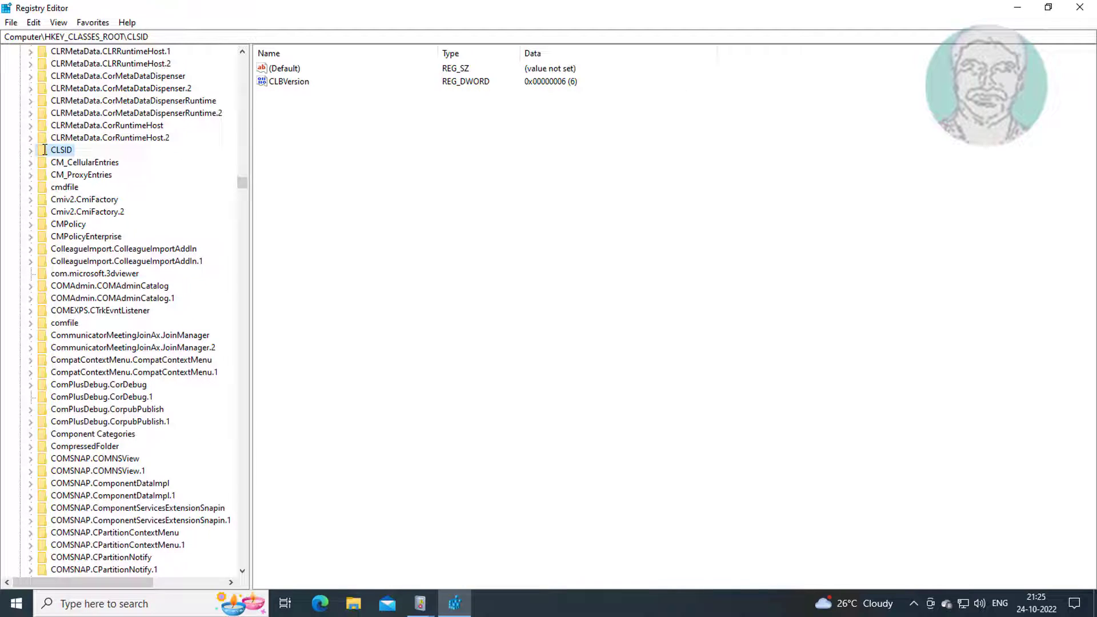
pyautogui.click(30, 150)
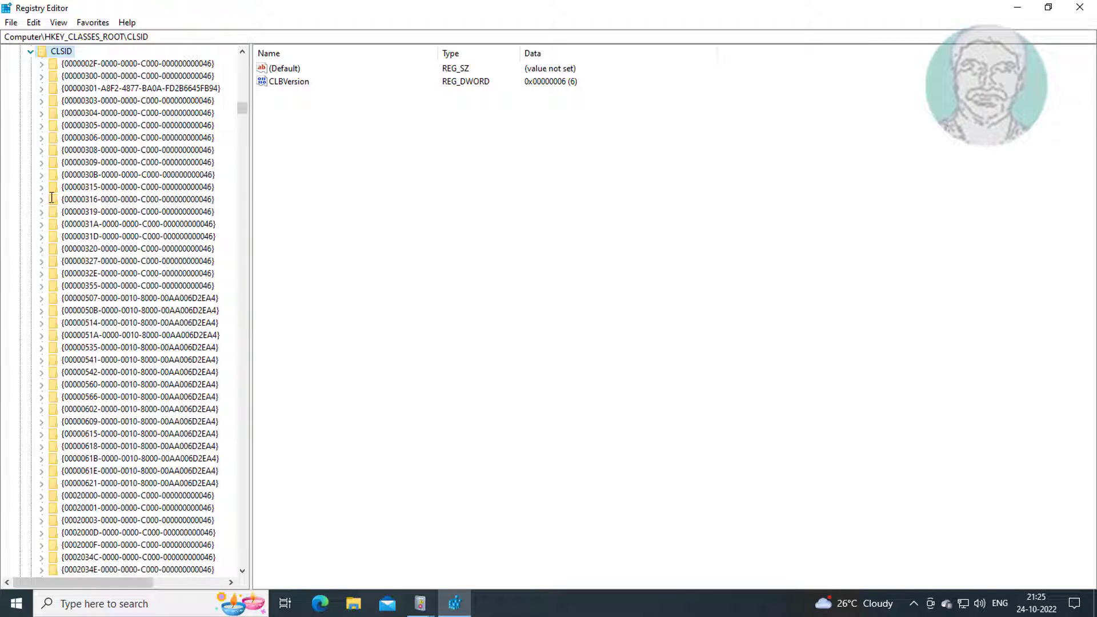
pyautogui.click(420, 603)
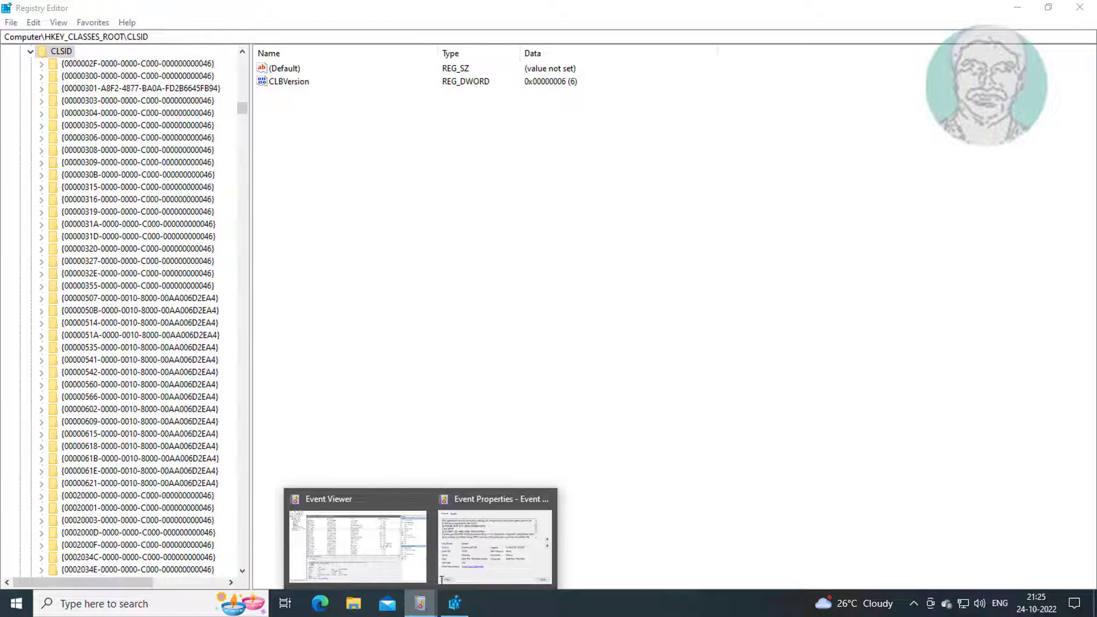
# Step: Reselect the CLSID GUID in the 10016 event details and switch back to Registry Editor
pyautogui.click(442, 580)
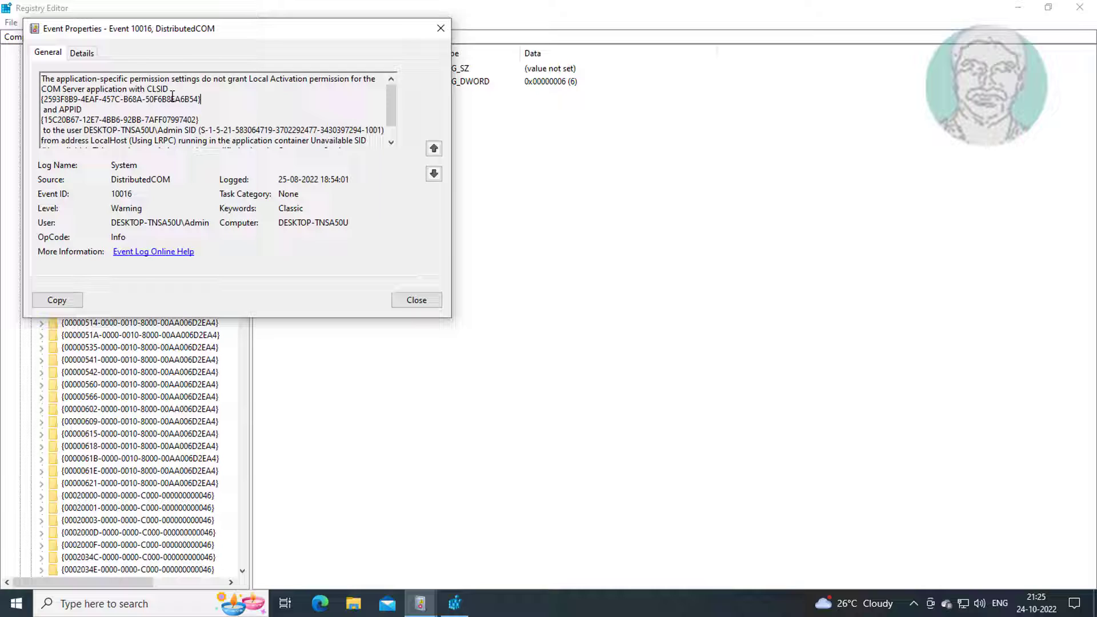
pyautogui.moveTo(201, 99); pyautogui.dragTo(41, 98)
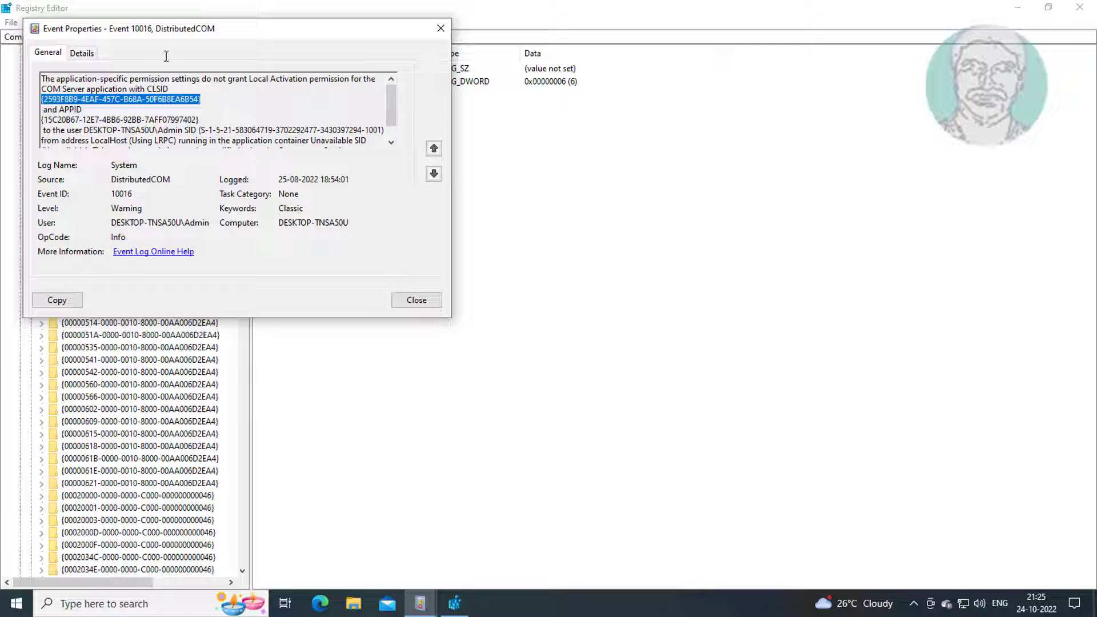
pyautogui.click(530, 281)
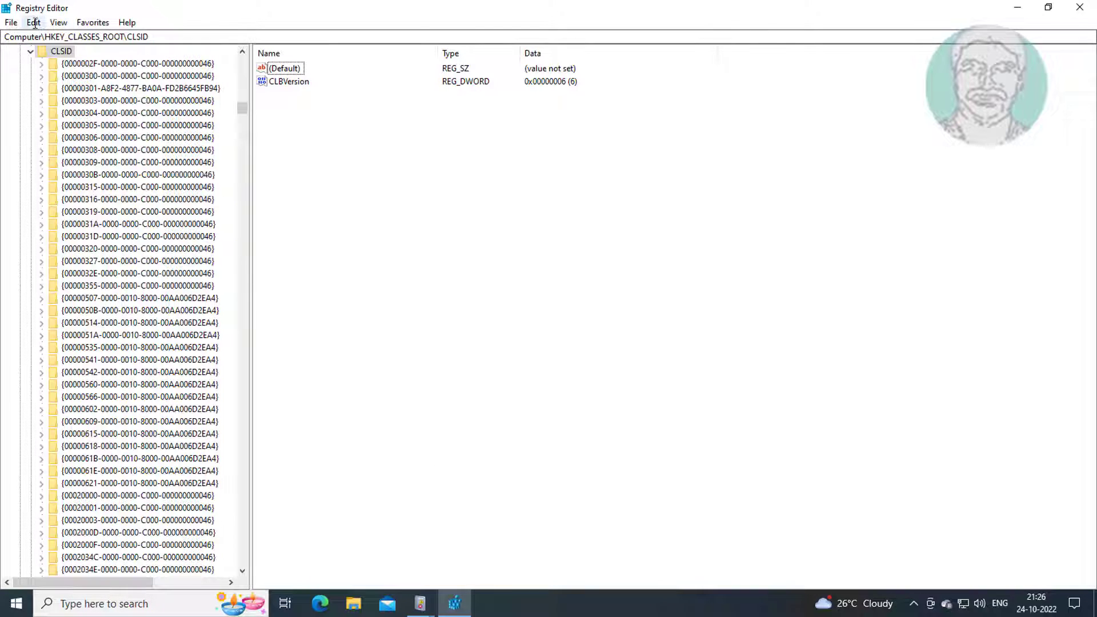
# Step: Search the registry for the pasted CLSID as keys only, with Values and Data unchecked
pyautogui.click(33, 22)
pyautogui.click(57, 168)
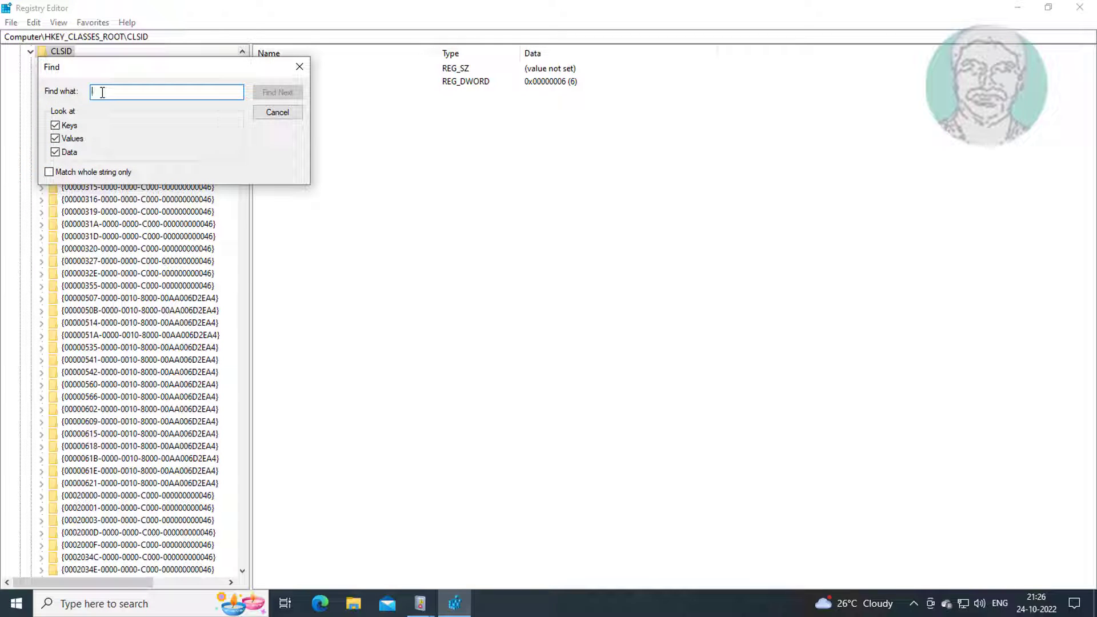
pyautogui.rightClick(102, 92)
pyautogui.click(129, 151)
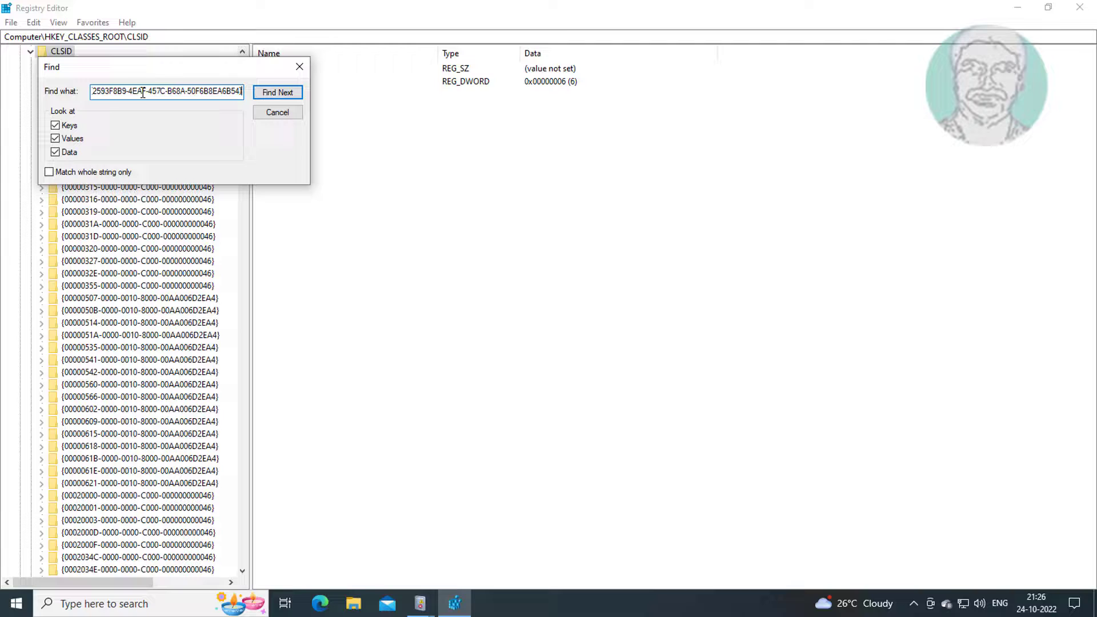
pyautogui.click(63, 152)
pyautogui.click(60, 139)
pyautogui.click(288, 92)
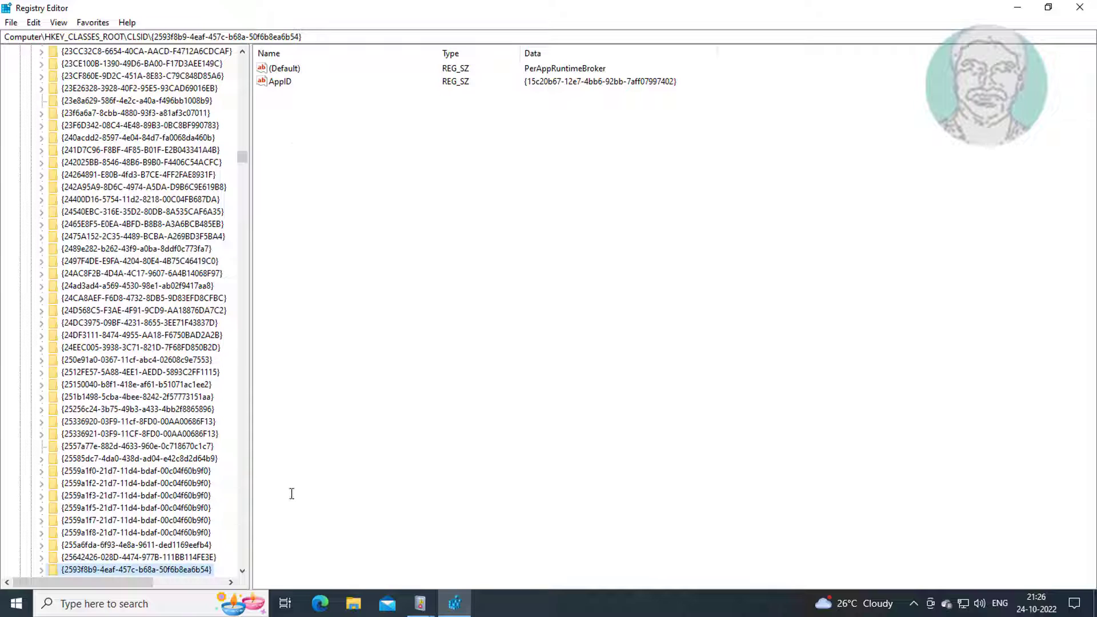
# Step: Scroll the tree to the found key {2593f8b9-4eaf-457c-b68a-50f6b8ea6b54}
pyautogui.click(243, 570)
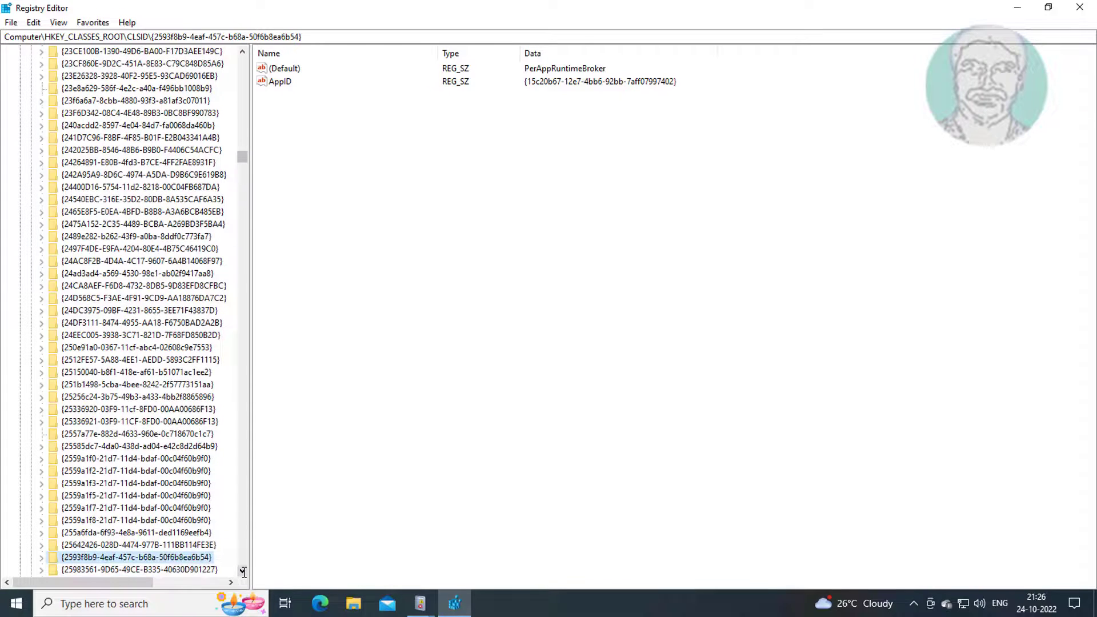
pyautogui.click(242, 570)
pyautogui.click(243, 570)
pyautogui.click(243, 570)
pyautogui.click(242, 570)
pyautogui.click(242, 570)
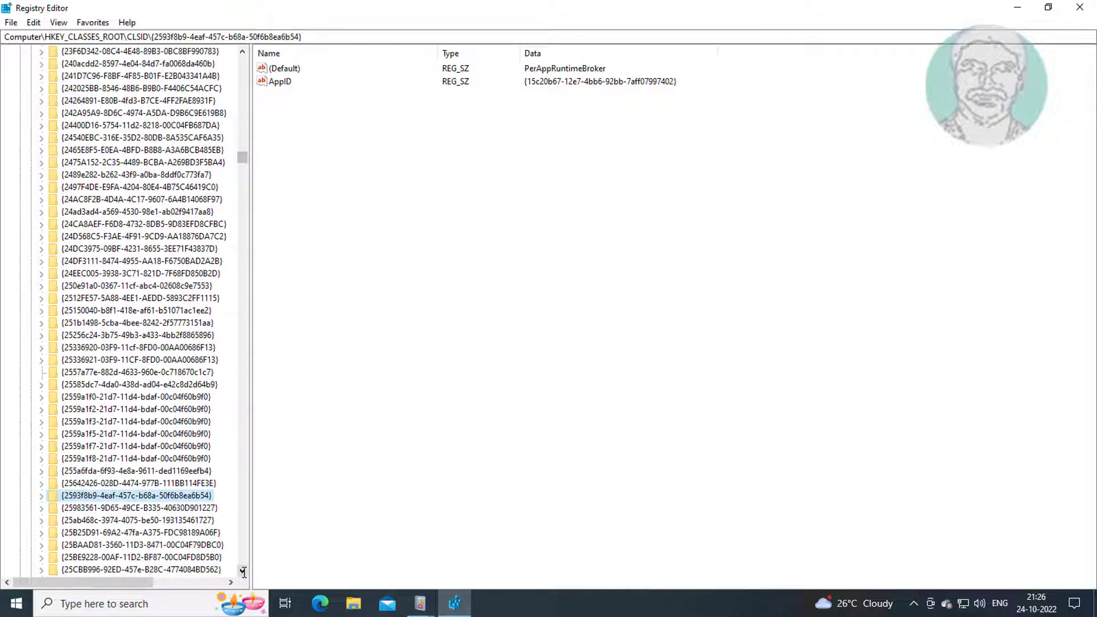
pyautogui.click(242, 570)
pyautogui.click(242, 570)
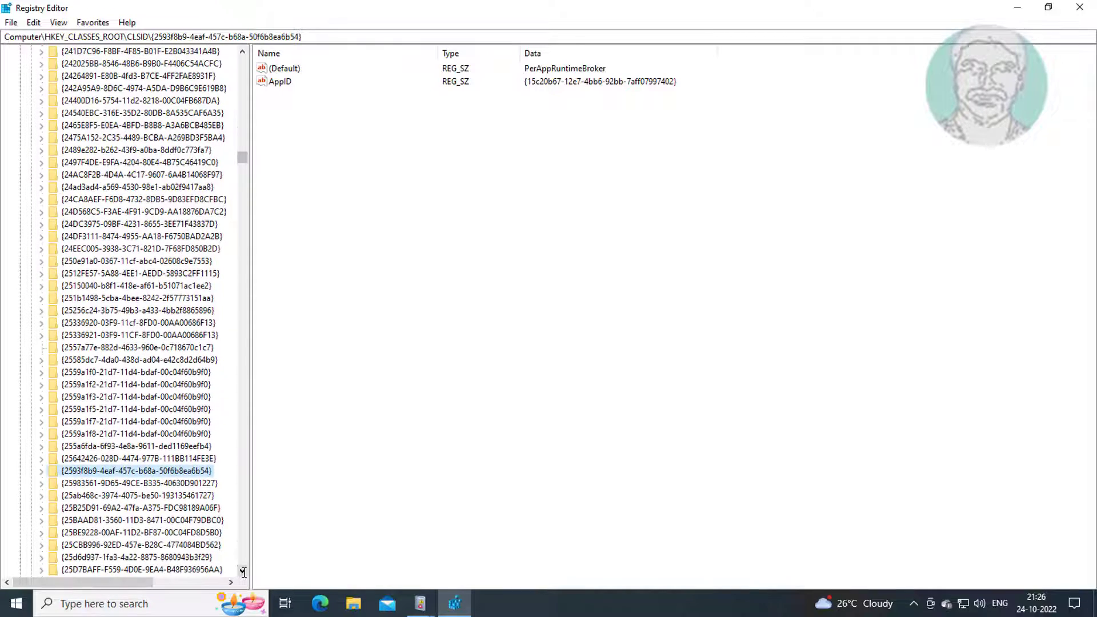
# Step: Open the CLSID key's advanced permissions and start changing its owner from TrustedInstaller
pyautogui.rightClick(174, 470)
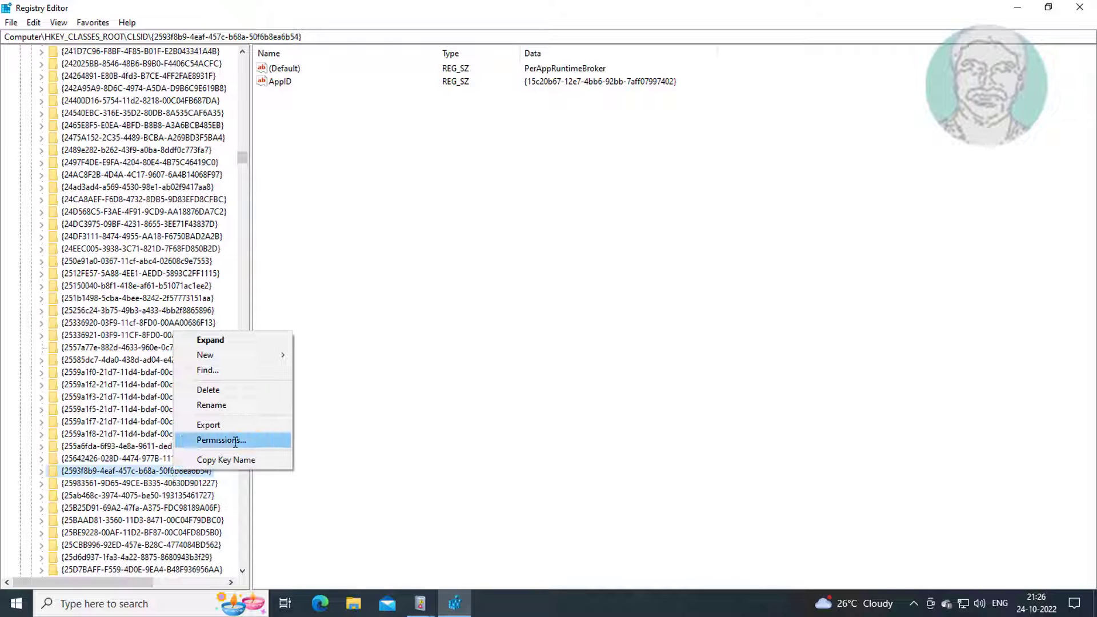
pyautogui.click(234, 441)
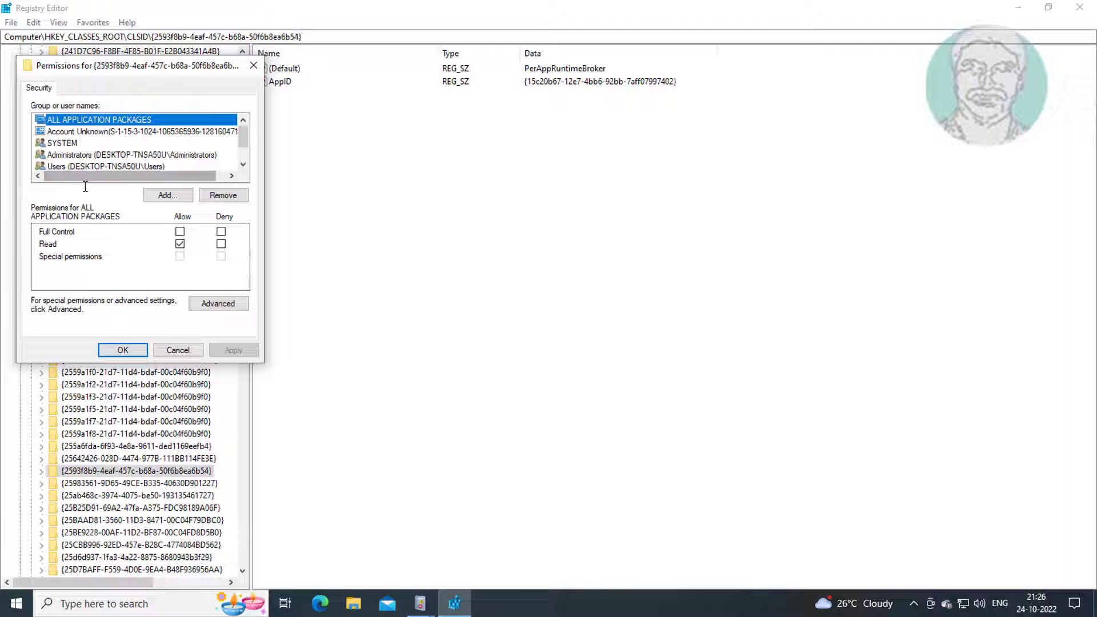
pyautogui.click(231, 301)
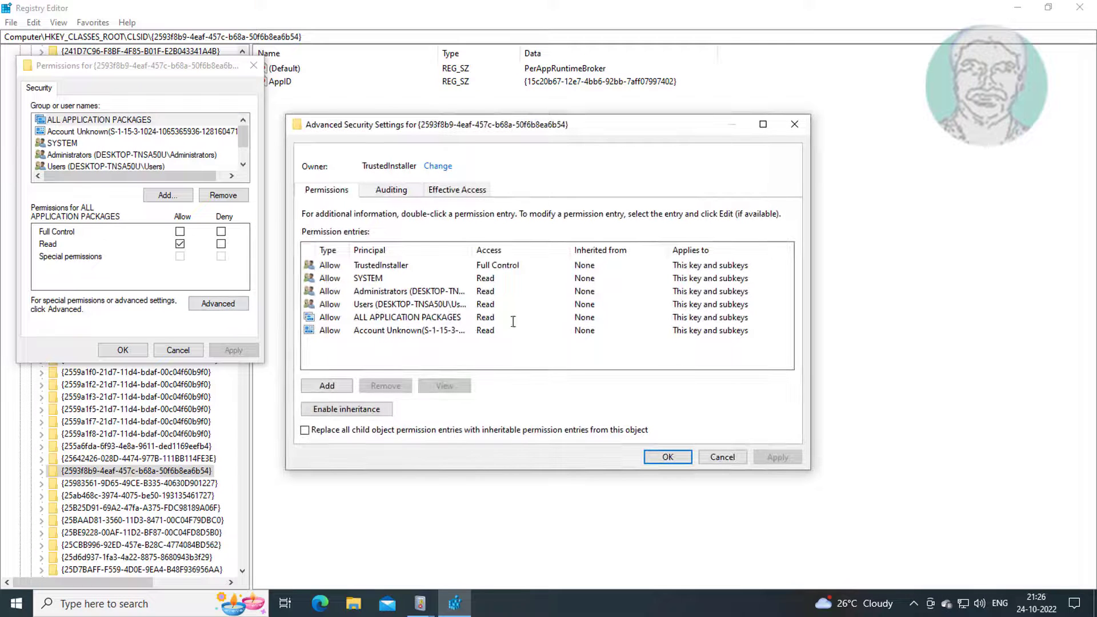
pyautogui.click(442, 165)
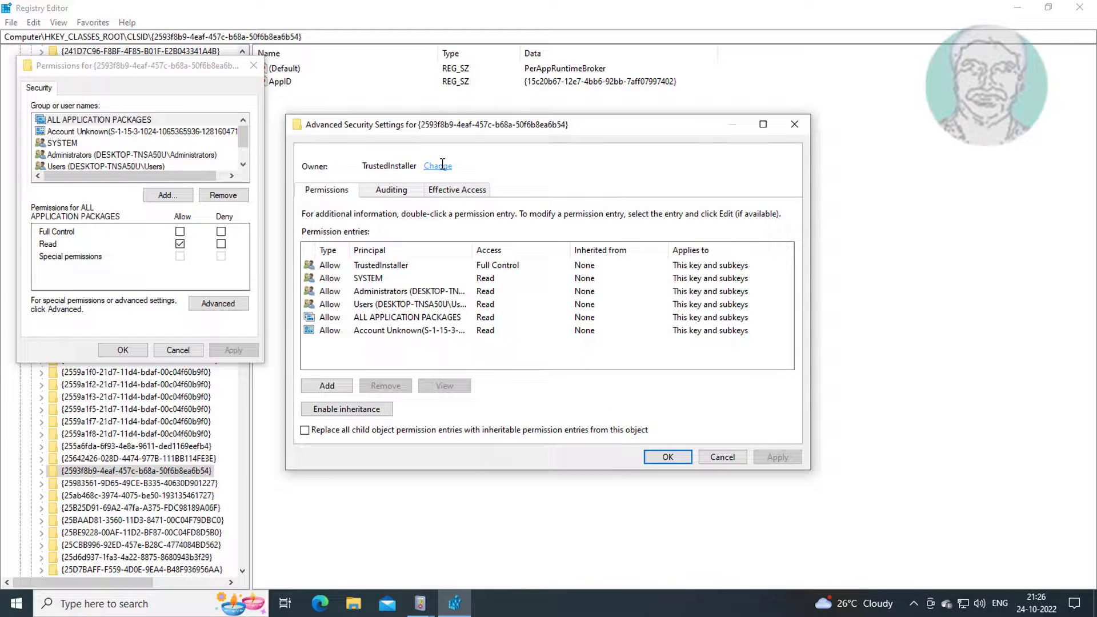
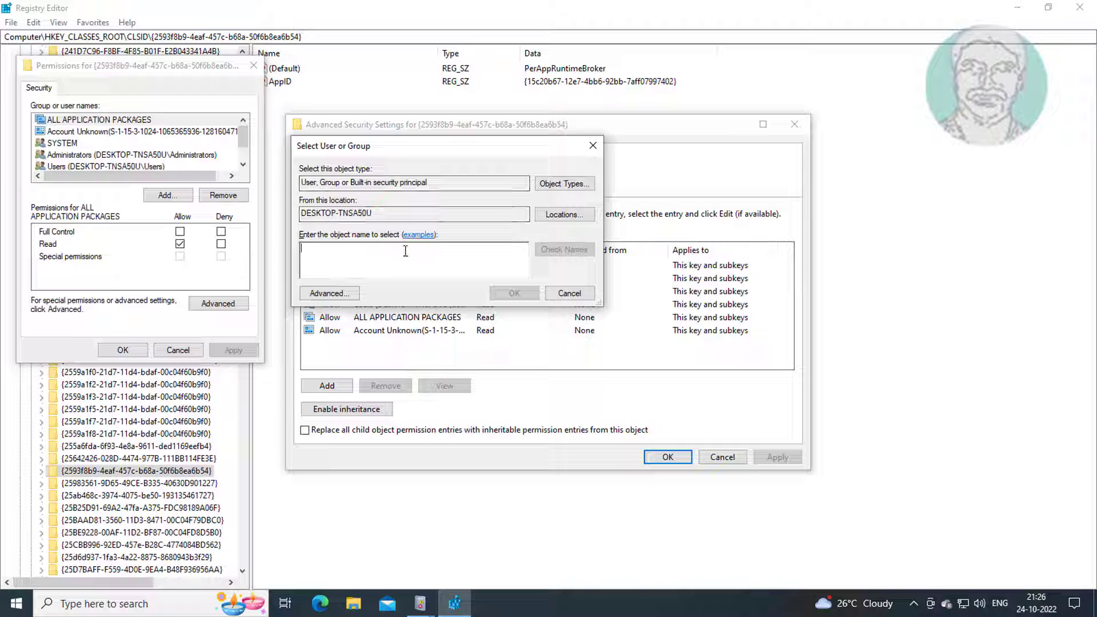
# Step: Search the computer's users and groups and set Administrators as the CLSID key's owner instead of TrustedInstaller
pyautogui.click(327, 292)
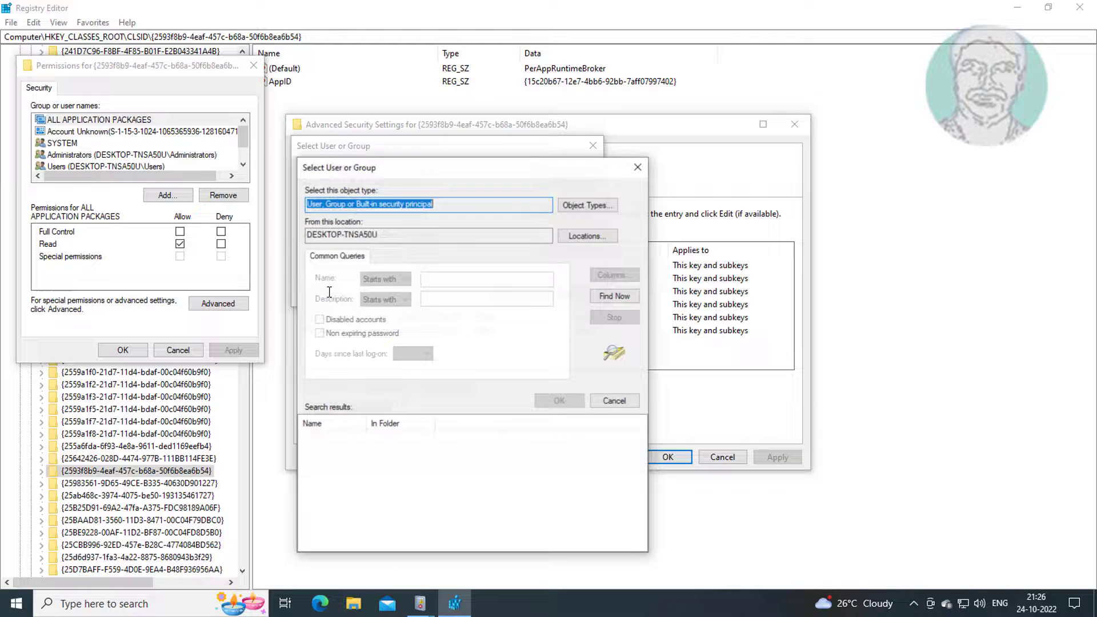
pyautogui.click(614, 296)
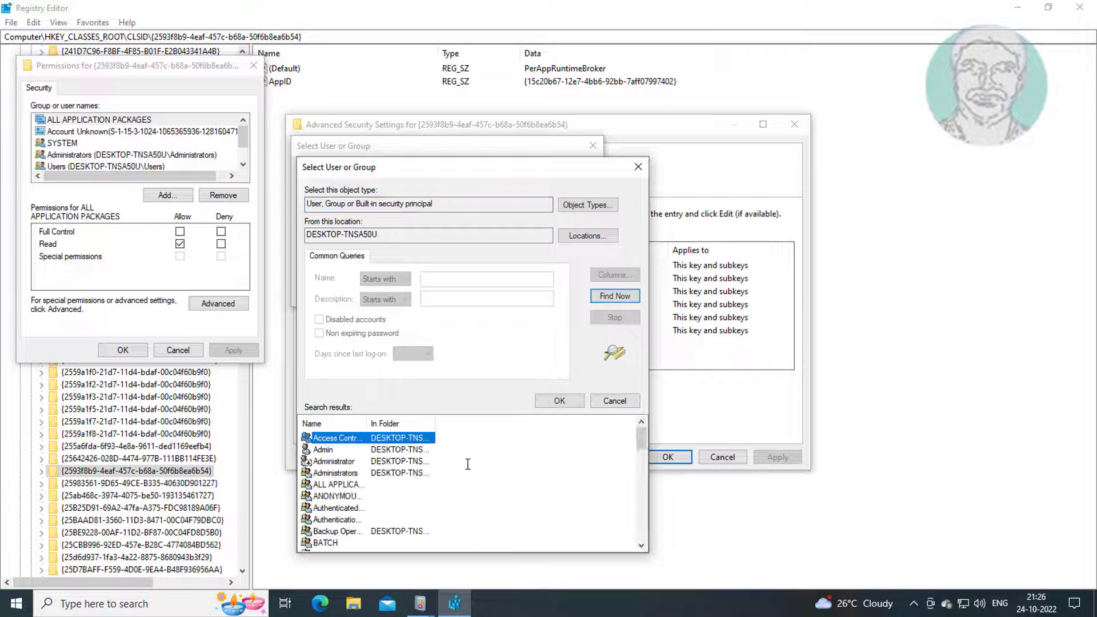
pyautogui.moveTo(367, 429); pyautogui.dragTo(417, 429)
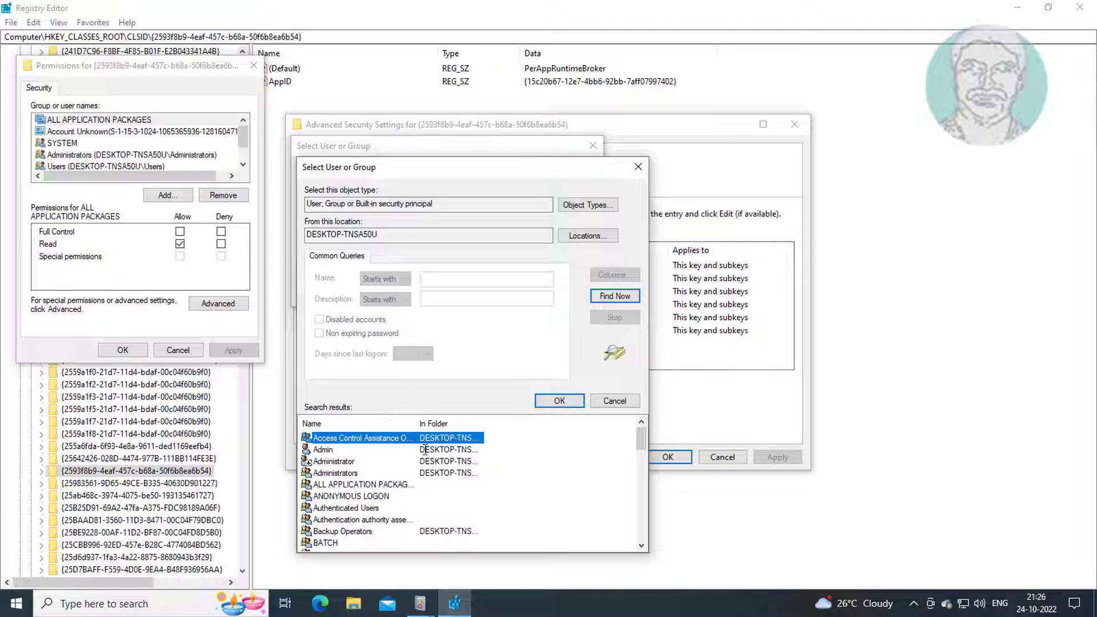
pyautogui.click(348, 473)
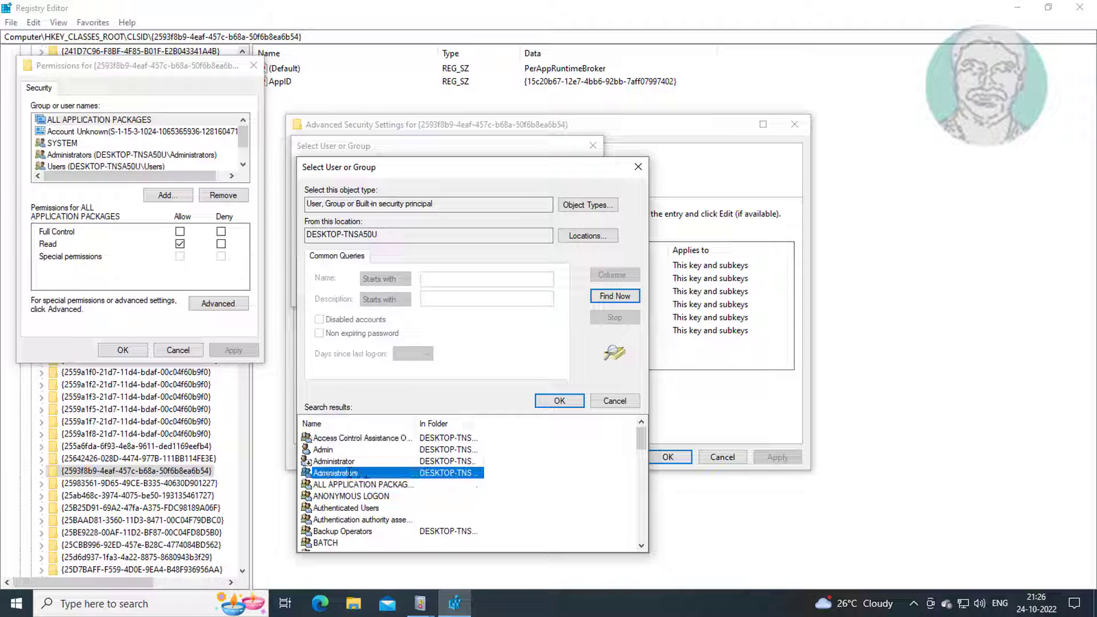
pyautogui.click(542, 404)
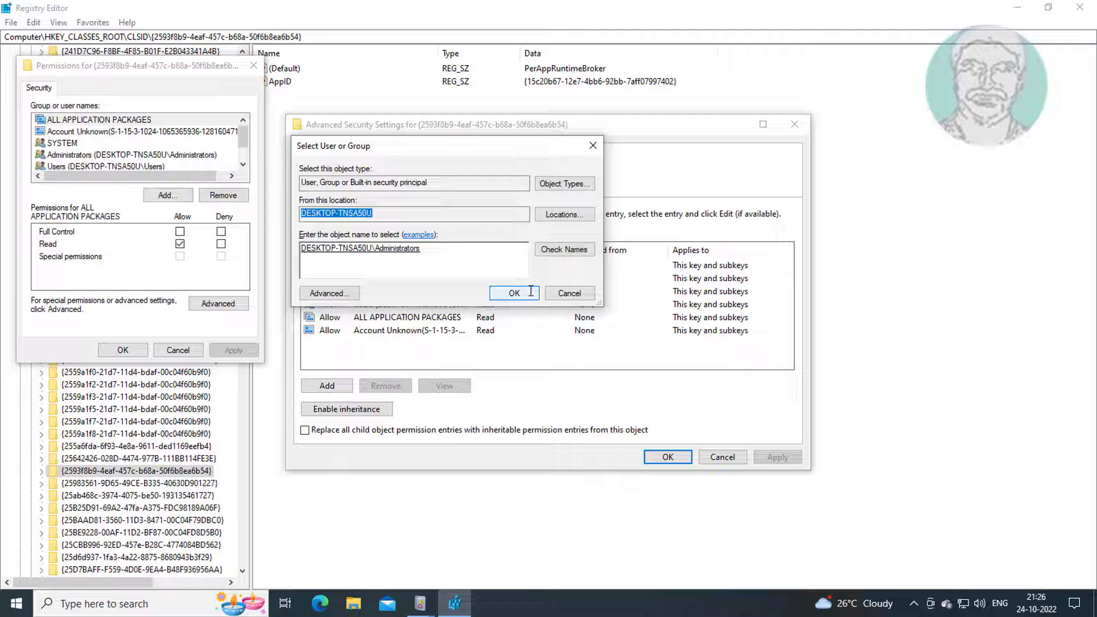
pyautogui.click(524, 293)
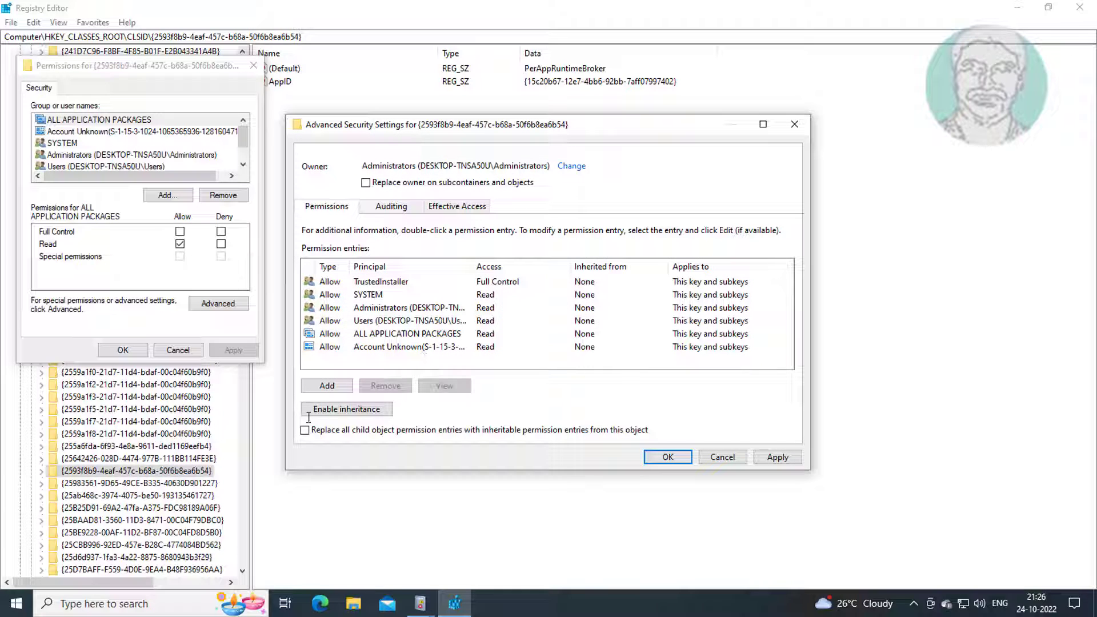
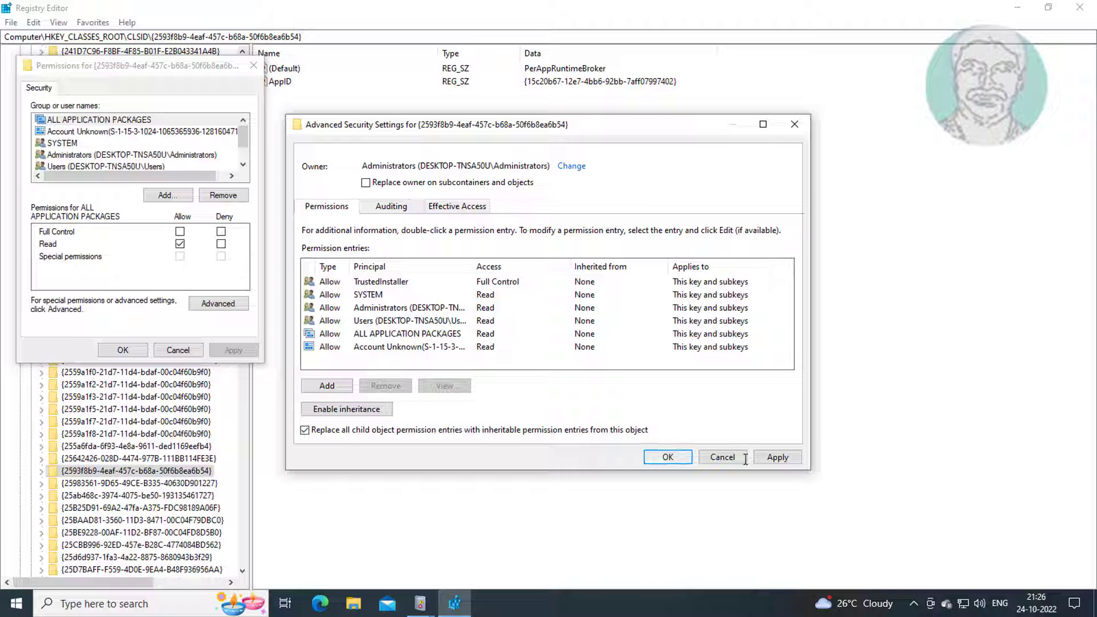
# Step: Apply the replaced child permission entries to all CLSID subkeys, confirm, and dismiss the security error
pyautogui.click(770, 459)
pyautogui.click(611, 364)
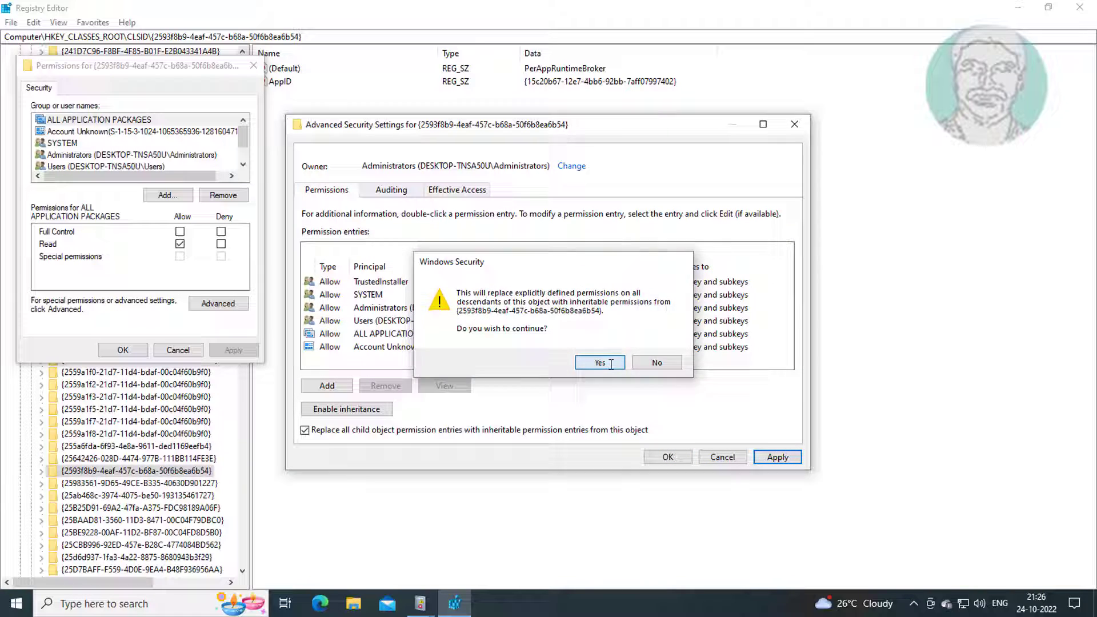
pyautogui.click(698, 299)
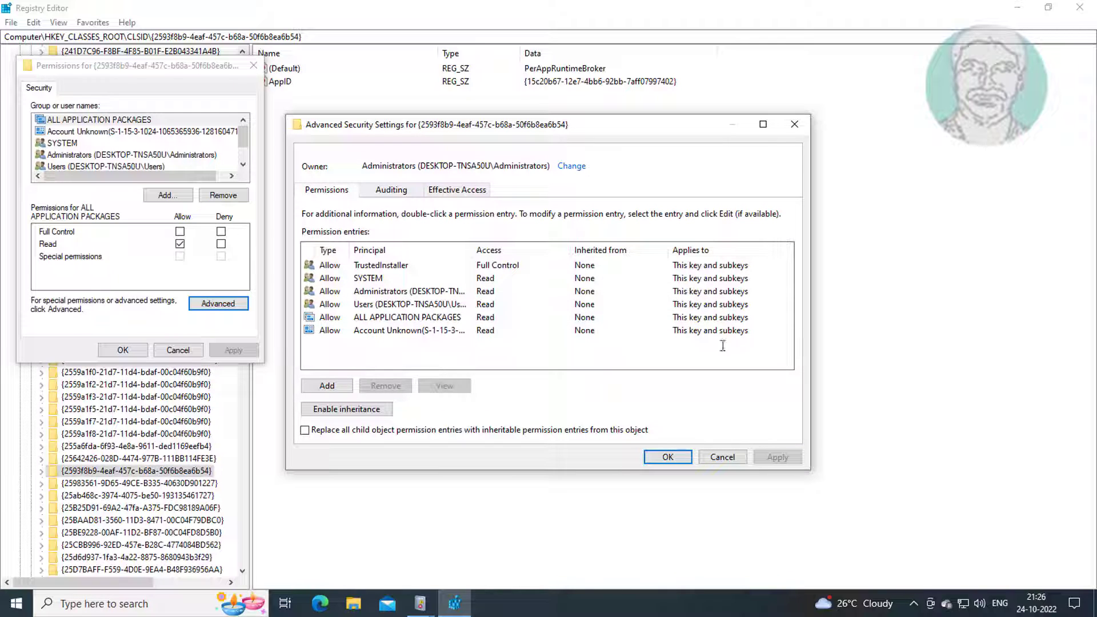
# Step: Grant Administrators Allow Full Control on the {2593f8b9-4eaf-457c-b68a-50f6b8ea6b54} key and apply it
pyautogui.click(666, 456)
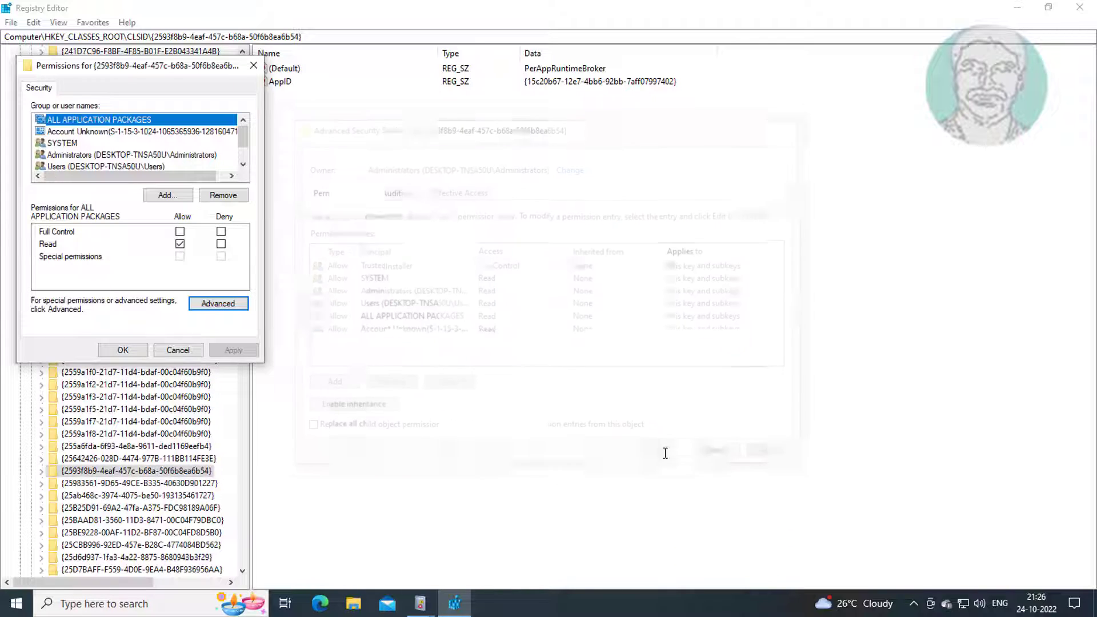
pyautogui.click(109, 155)
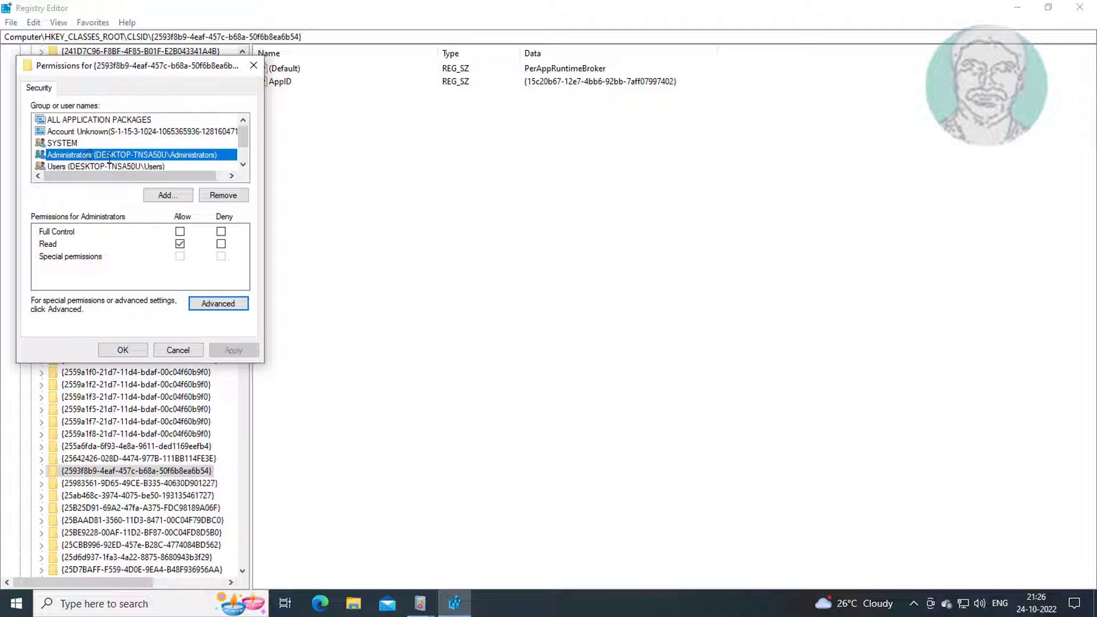
pyautogui.click(179, 232)
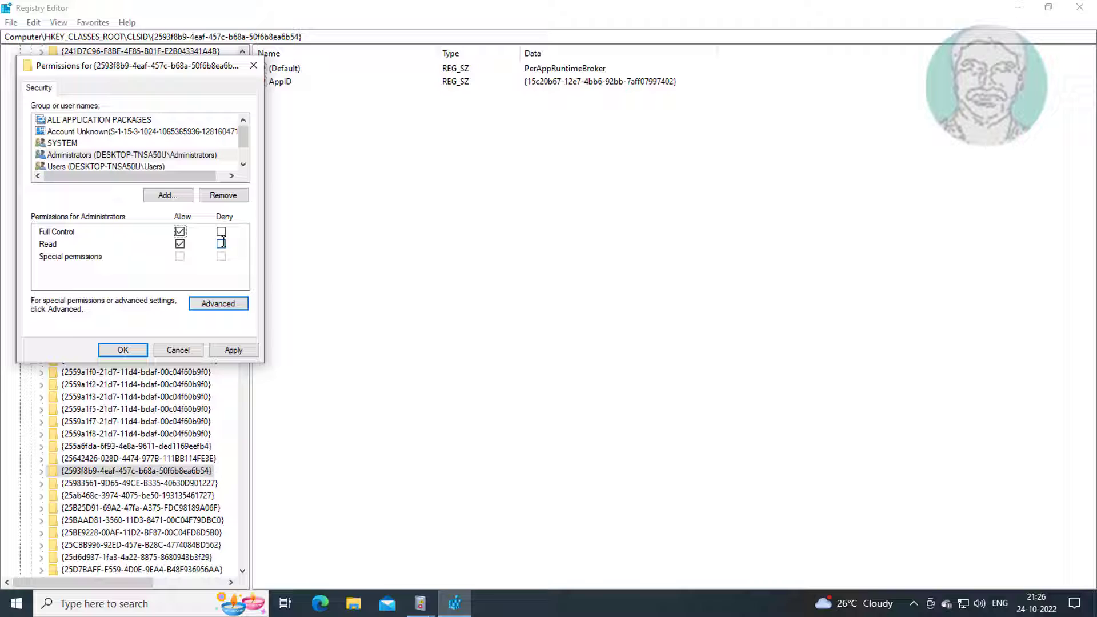
pyautogui.click(231, 349)
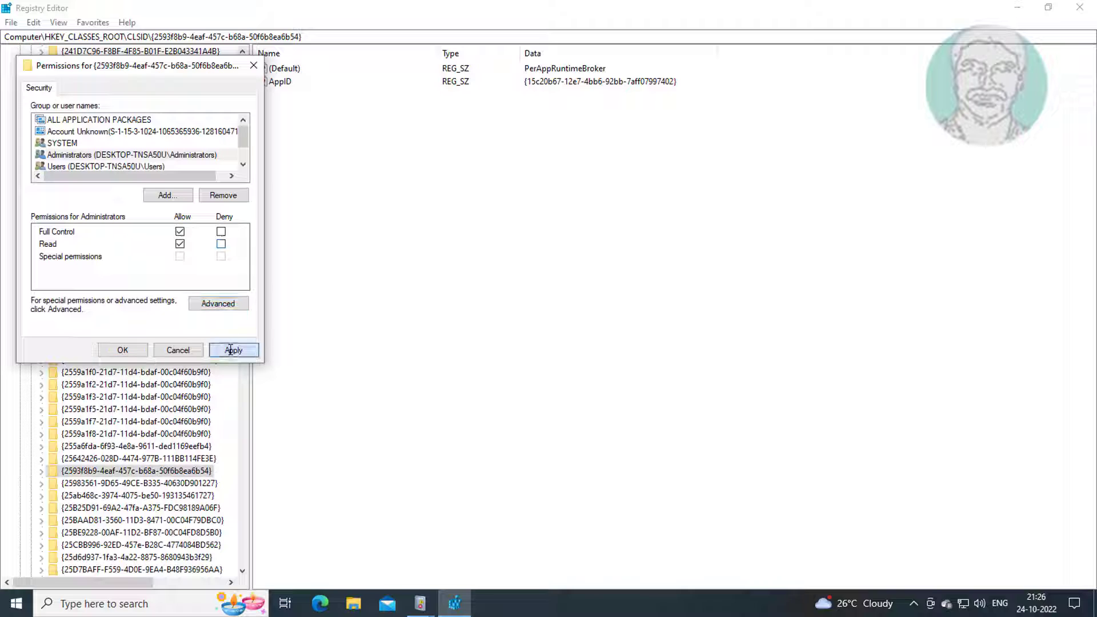
pyautogui.click(122, 350)
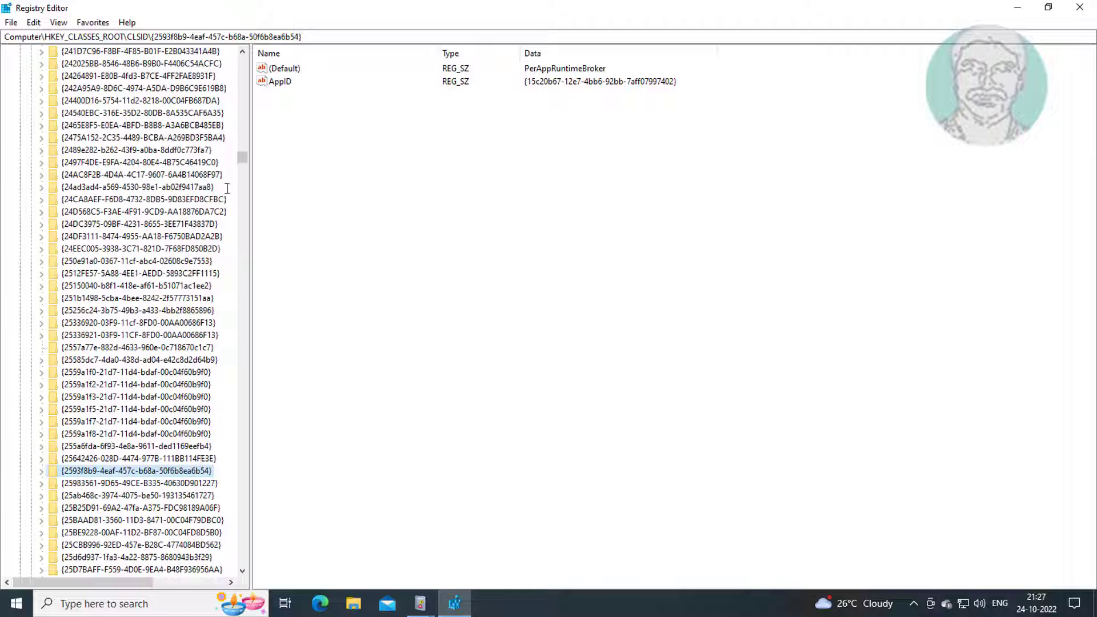
# Step: Collapse HKEY_CLASSES_ROOT and expand HKEY_LOCAL_MACHINE\SOFTWARE\Classes in the key tree
pyautogui.moveTo(242, 156); pyautogui.dragTo(242, 59)
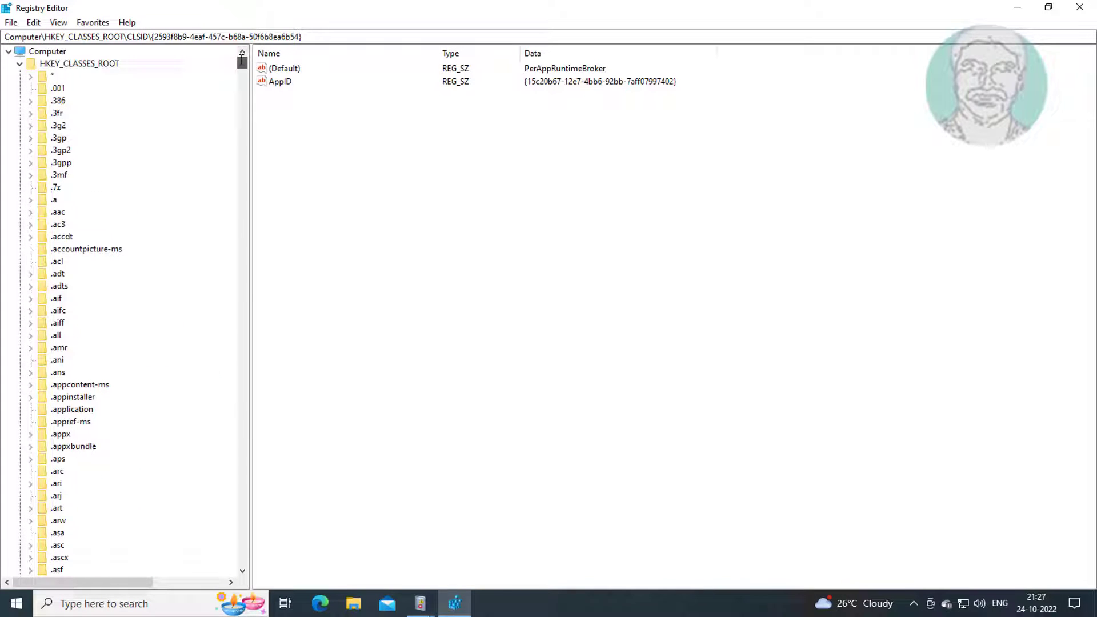
pyautogui.click(20, 63)
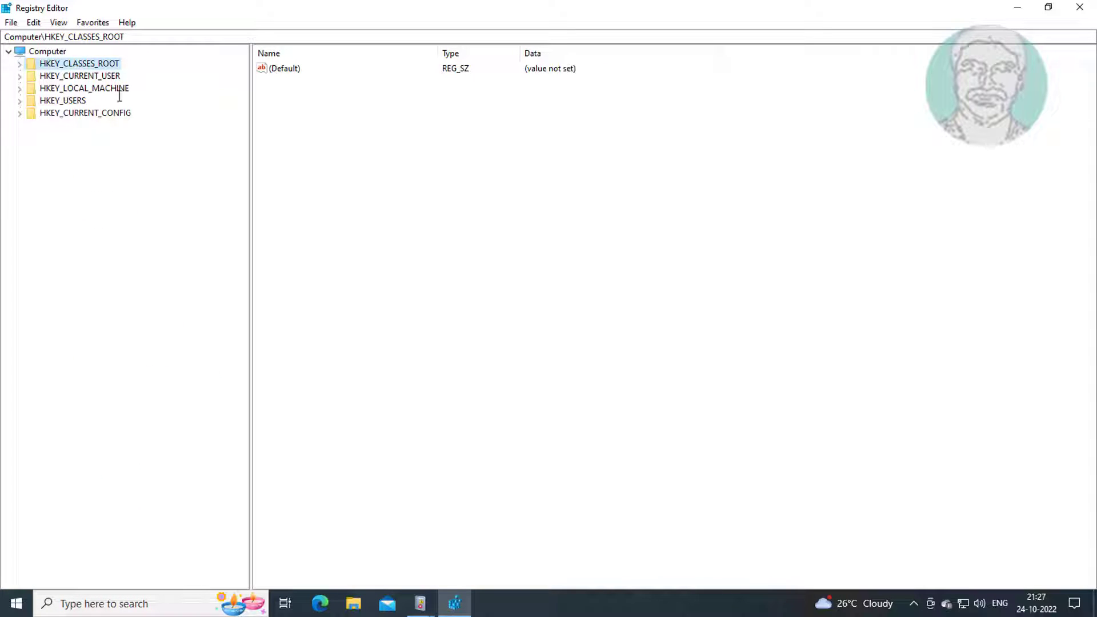
pyautogui.click(101, 88)
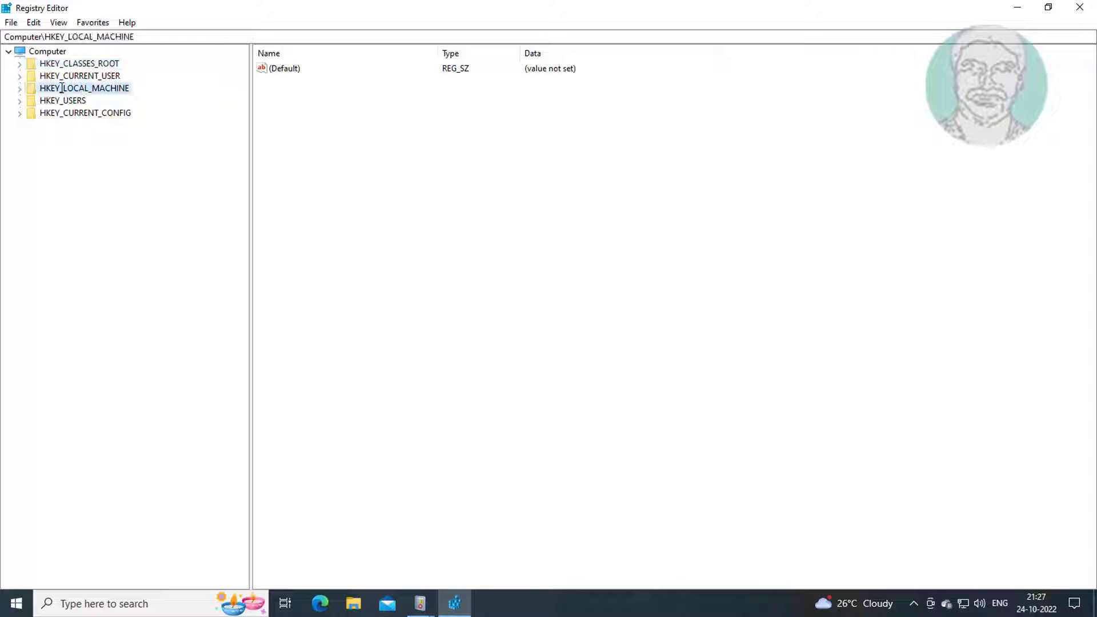
pyautogui.click(20, 89)
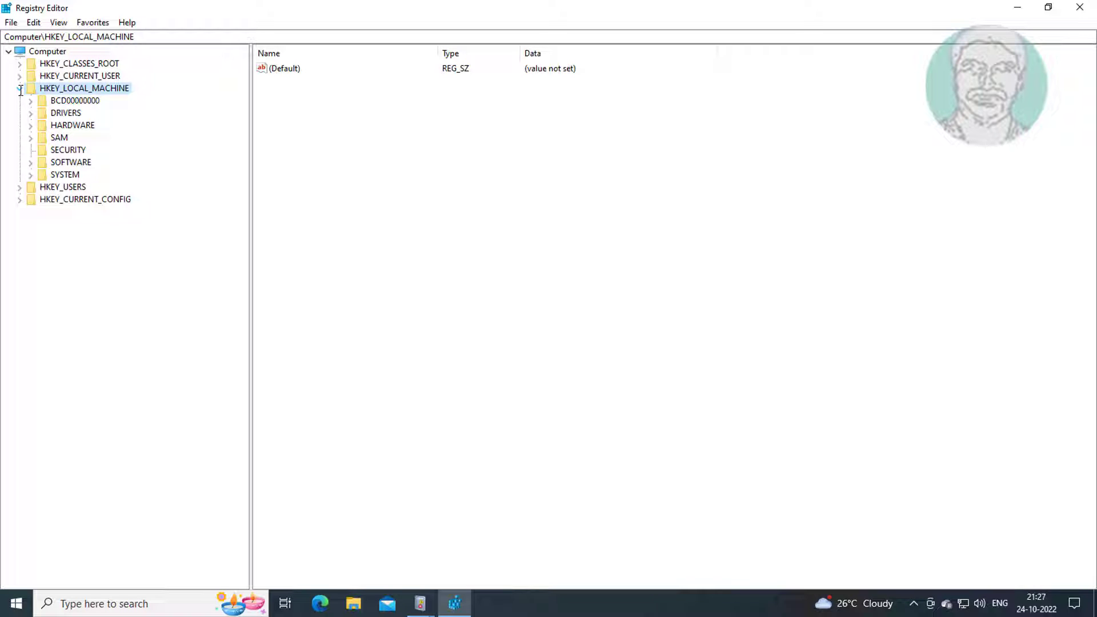
pyautogui.click(75, 163)
pyautogui.click(31, 162)
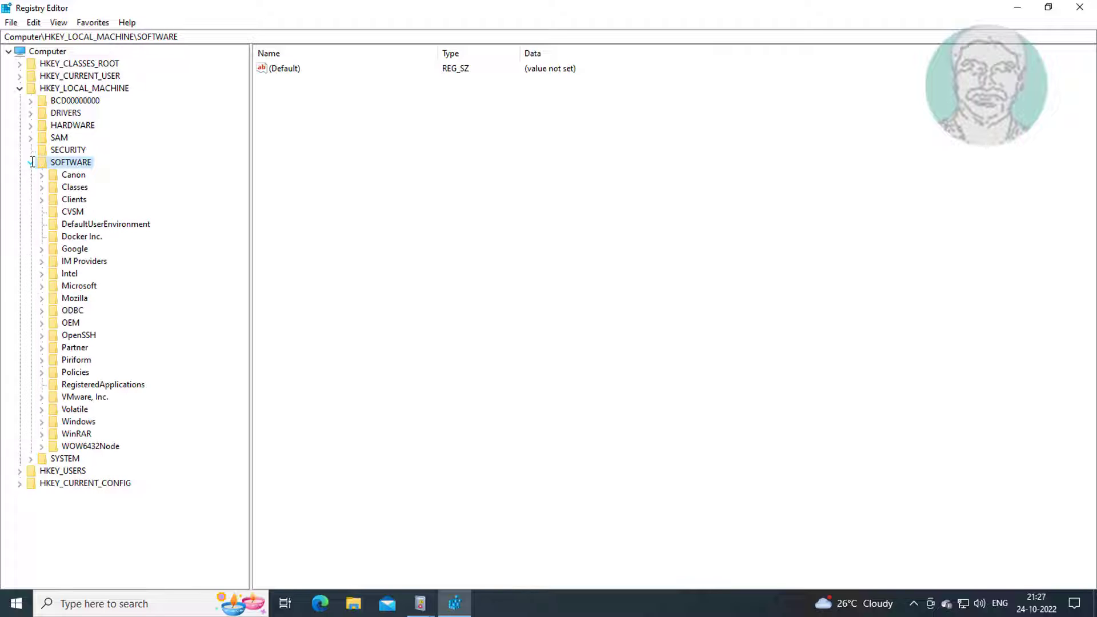
pyautogui.click(78, 187)
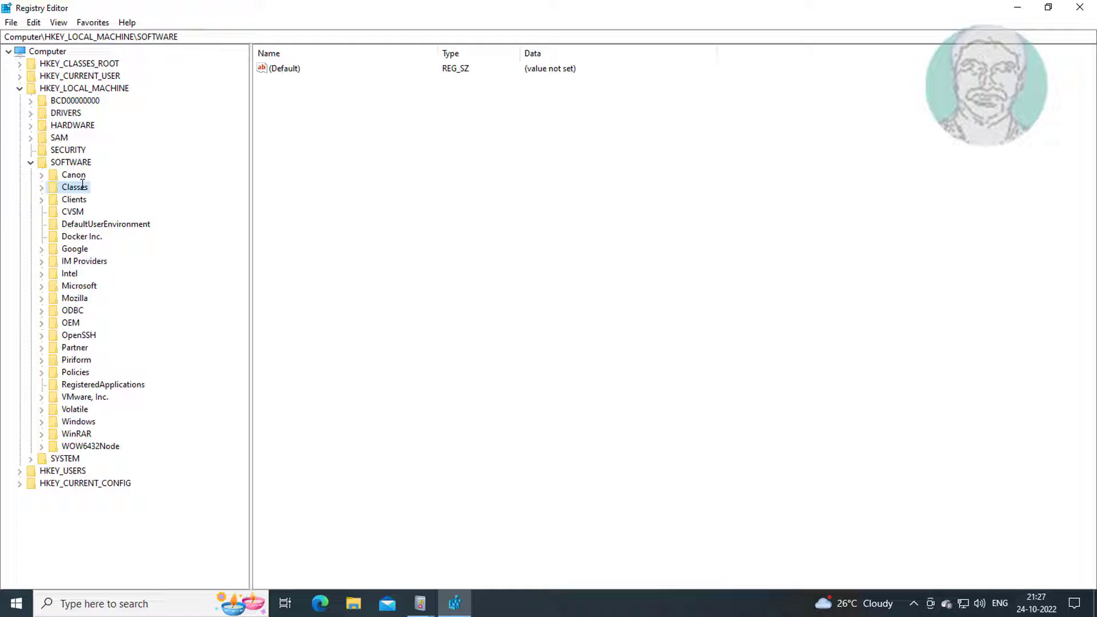
pyautogui.click(42, 186)
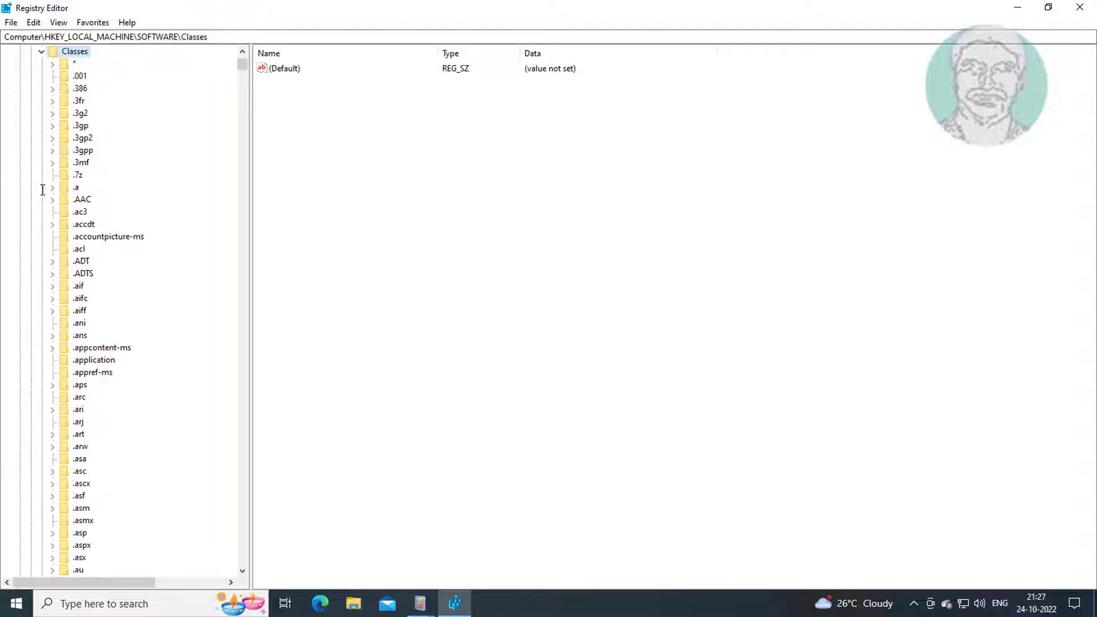
# Step: Scroll down the Classes subkeys until CLSID comes into view
pyautogui.scroll(-15, 83, 265)
pyautogui.scroll(-20, 88, 439)
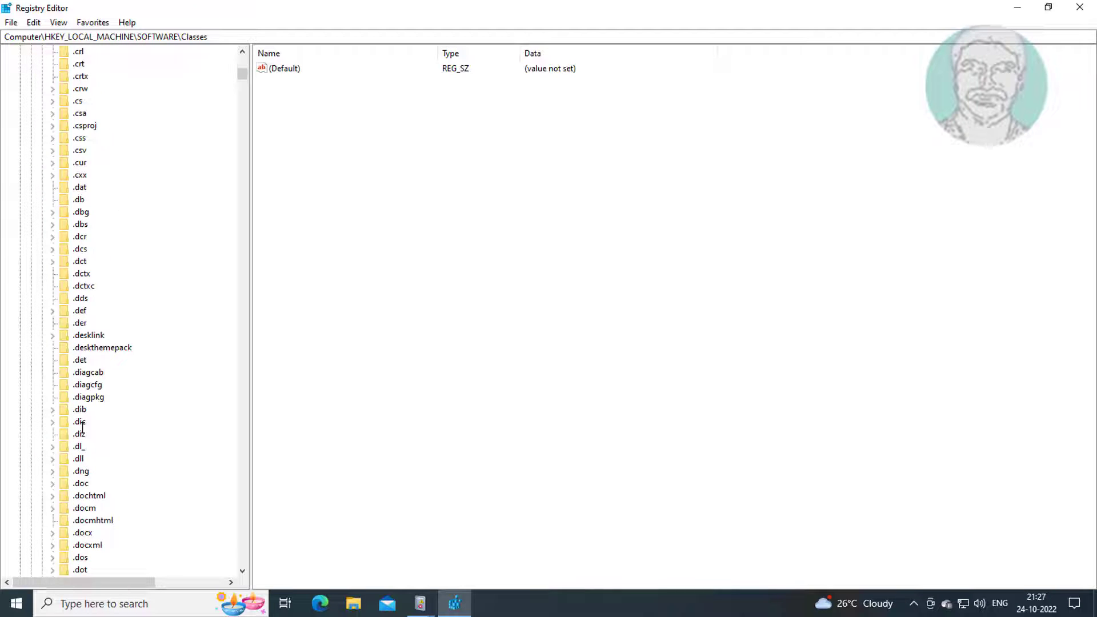
pyautogui.scroll(-5, 87, 449)
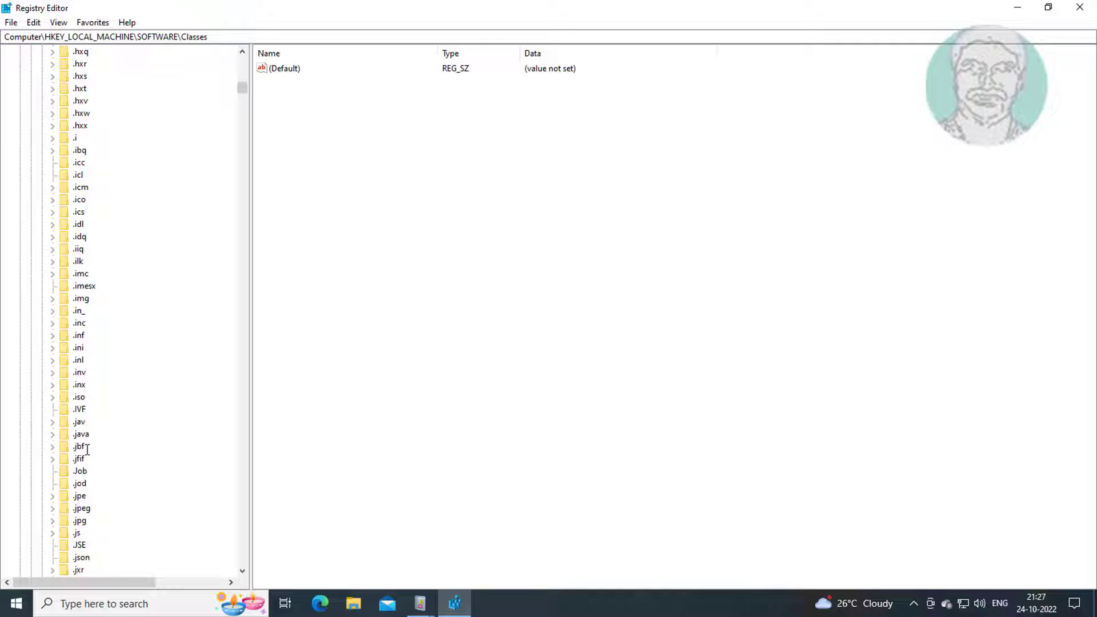
pyautogui.scroll(-20, 88, 450)
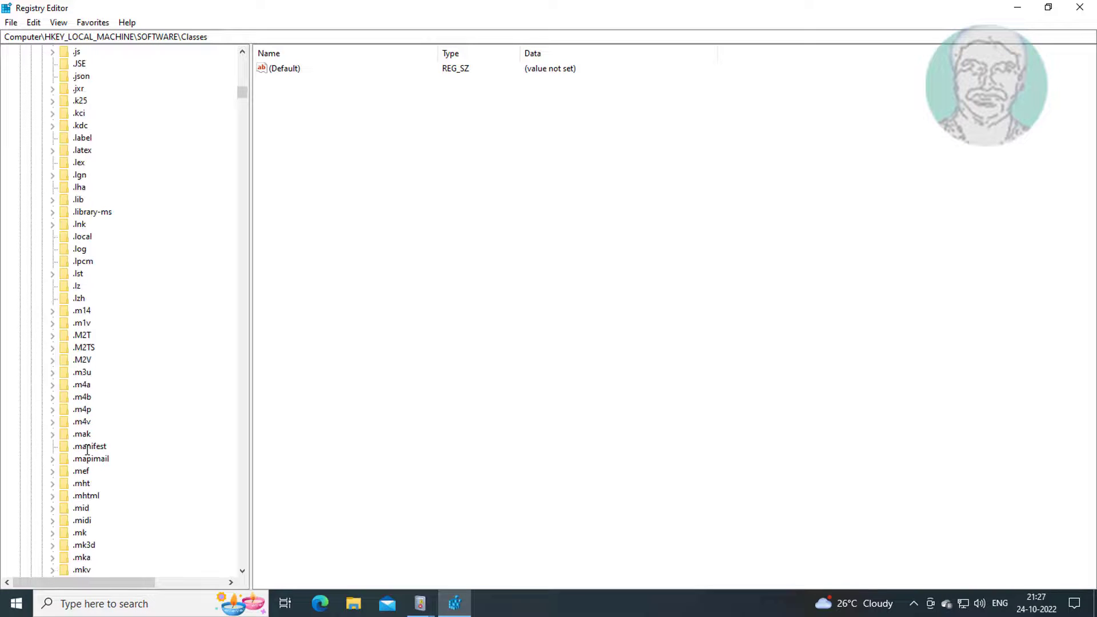
pyautogui.scroll(-20, 88, 488)
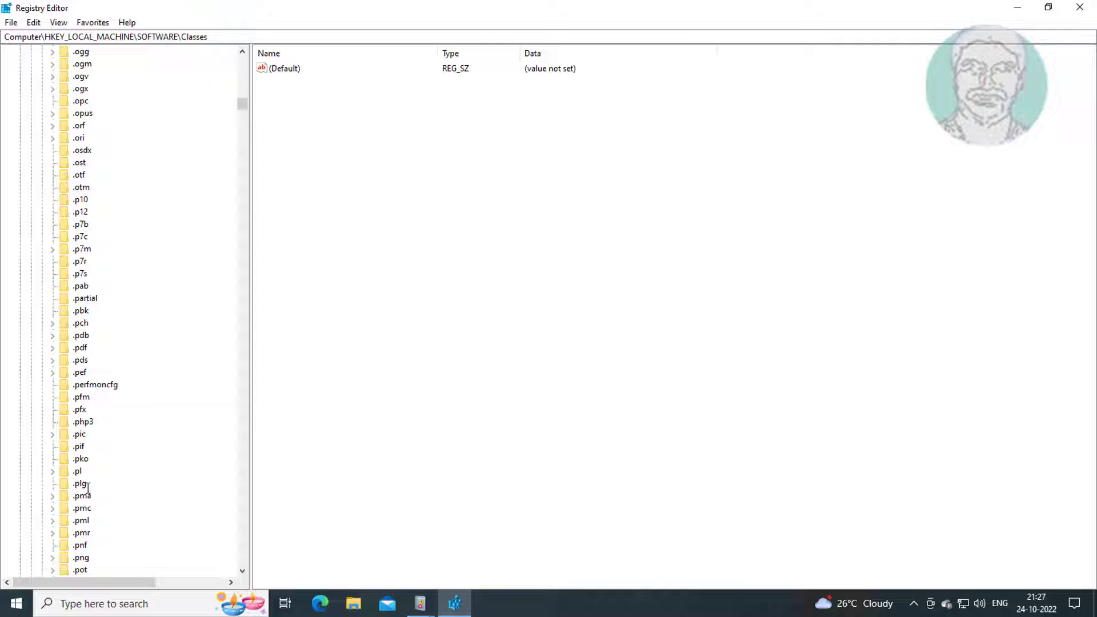
pyautogui.moveTo(242, 105); pyautogui.dragTo(242, 169)
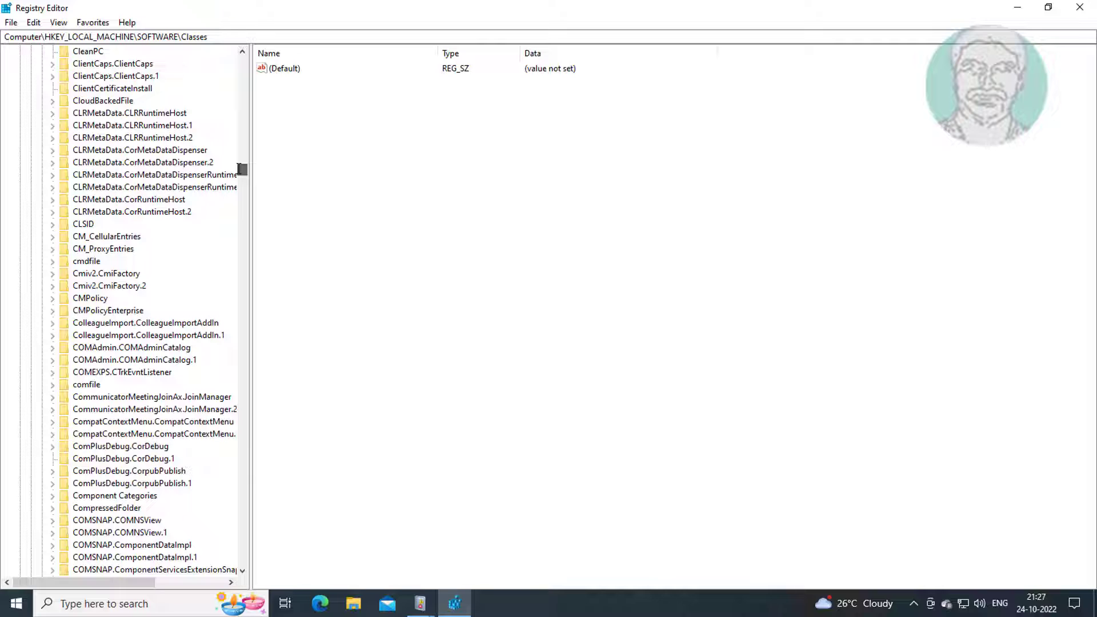
# Step: Expand HKLM\SOFTWARE\Classes\CLSID and widen the key tree so full GUID names show
pyautogui.click(81, 224)
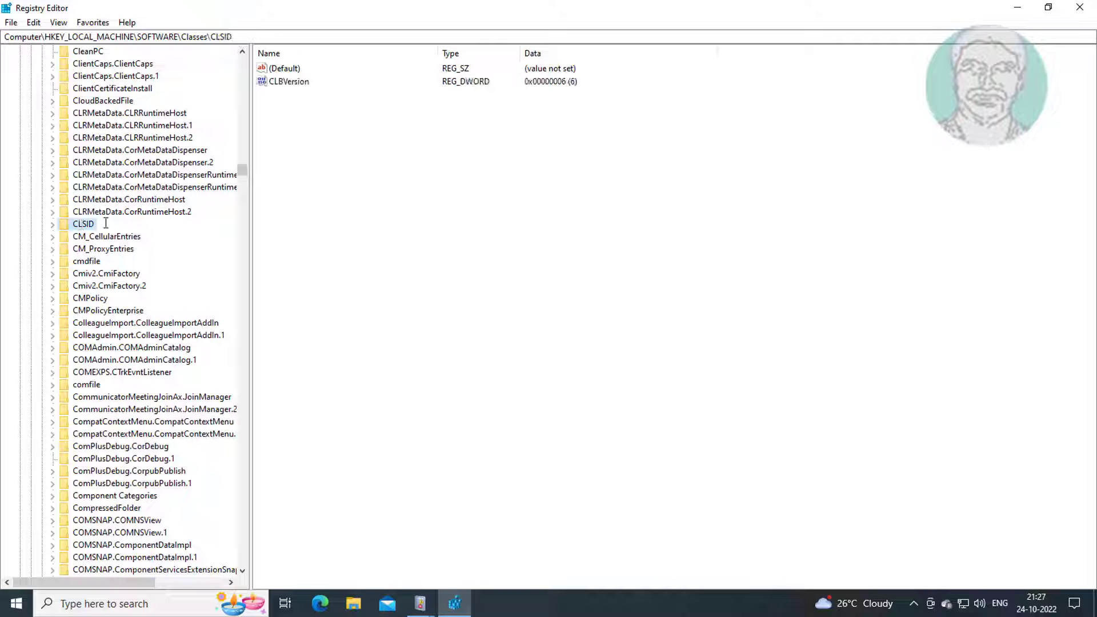
pyautogui.click(53, 225)
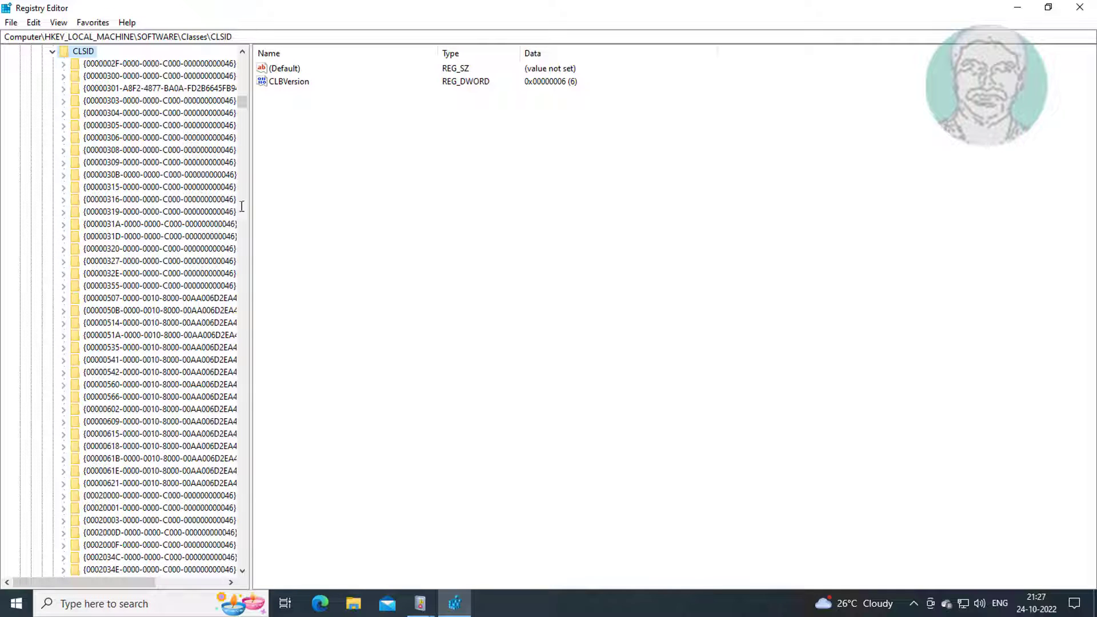
pyautogui.moveTo(253, 192); pyautogui.dragTo(307, 196)
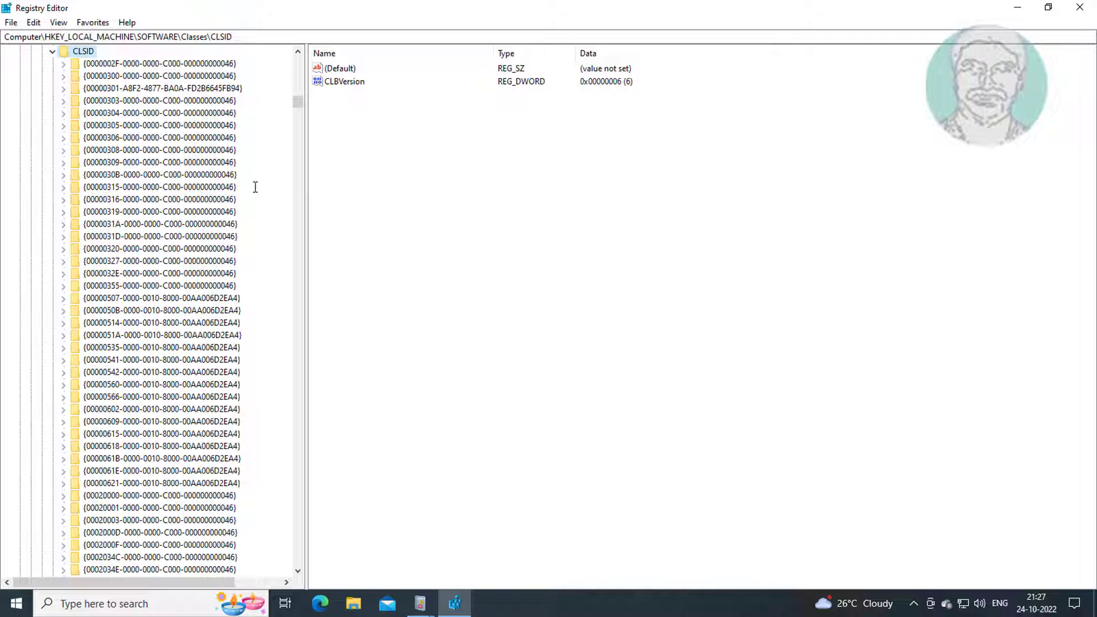
# Step: Copy the APPID GUID {15C20B67-12E7-4BB6-92BB-7AFF07997402} from the Event 10016 properties, then close them
pyautogui.click(435, 605)
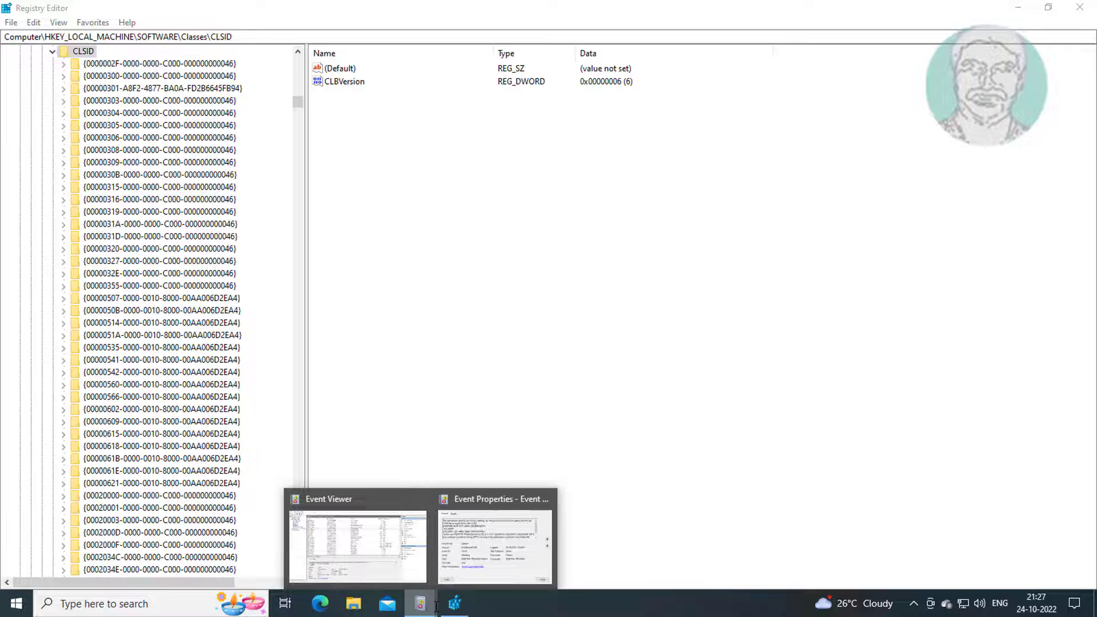
pyautogui.click(504, 554)
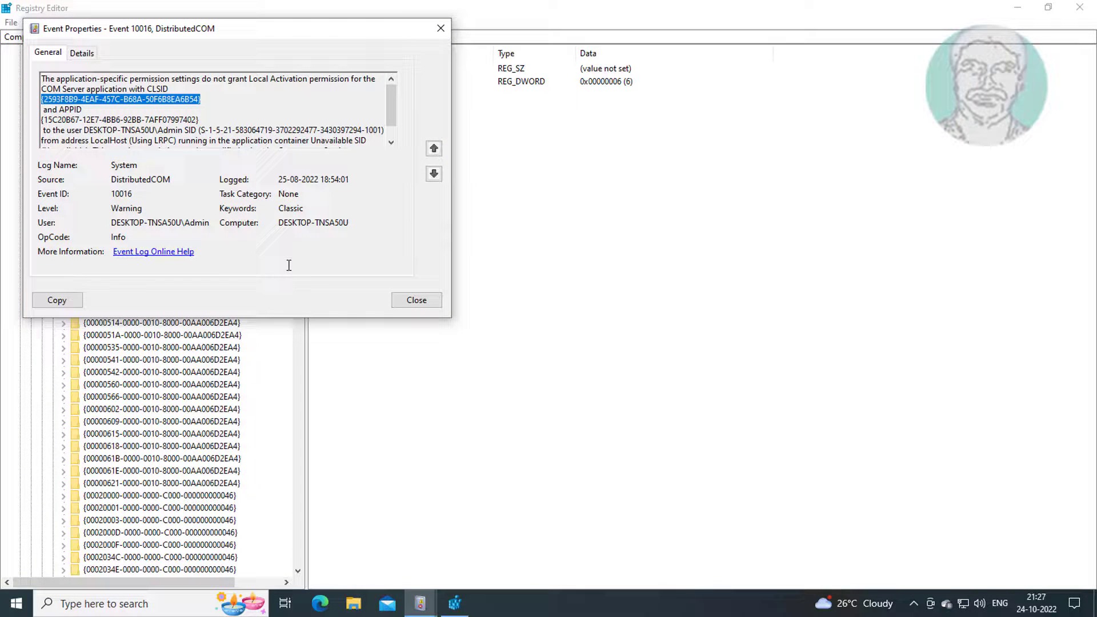
pyautogui.click(199, 120)
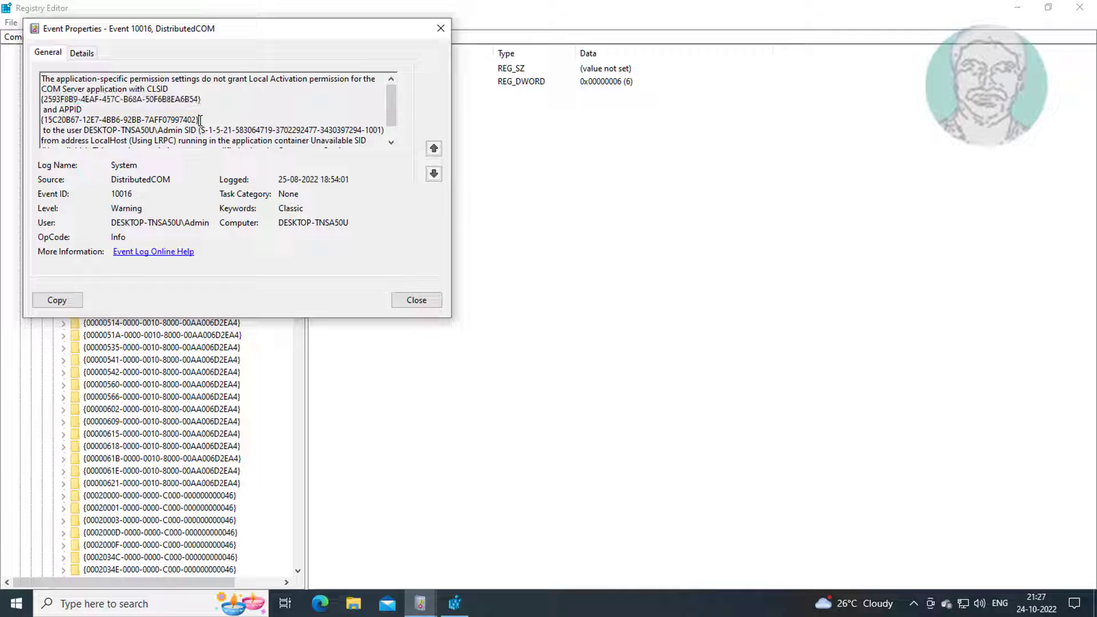
pyautogui.moveTo(200, 120); pyautogui.dragTo(41, 121)
pyautogui.hotkey('ctrl', 'c')
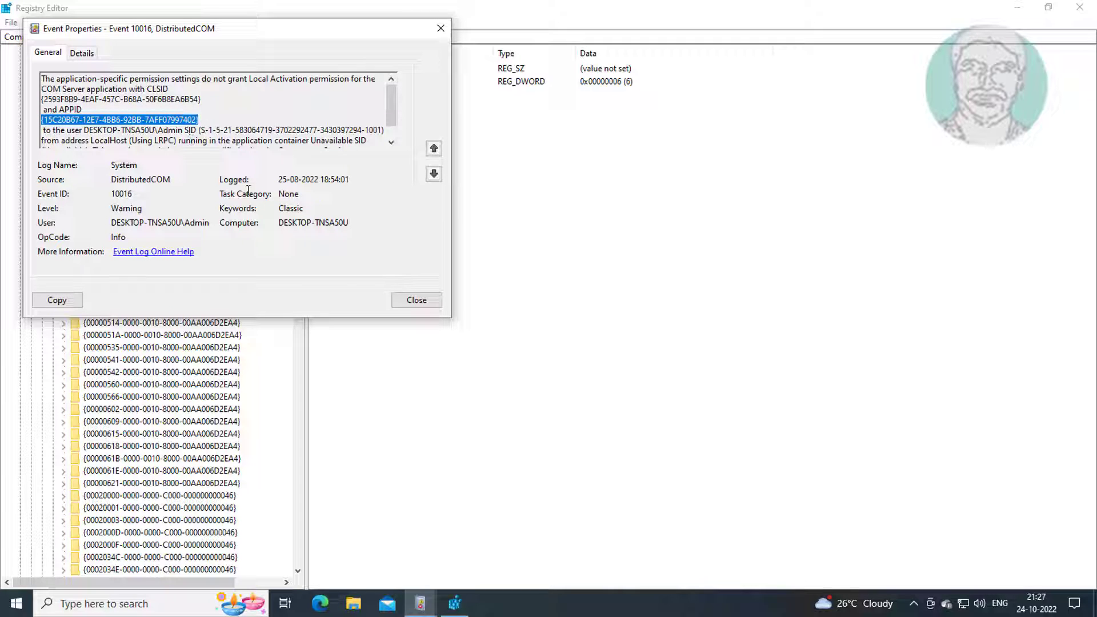
pyautogui.click(400, 300)
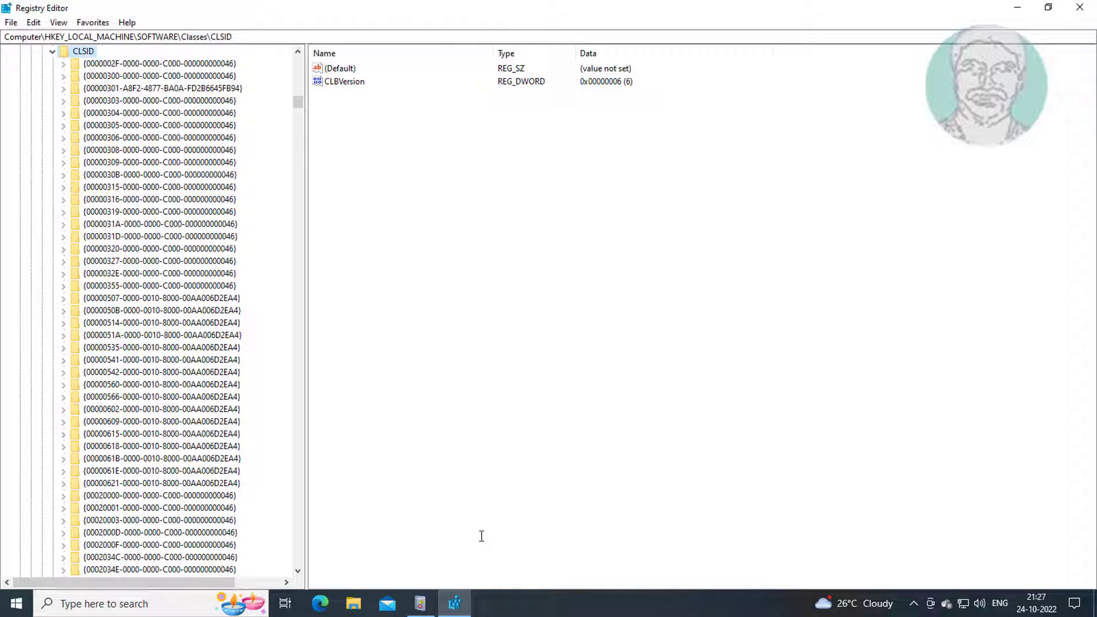
# Step: Search the registry for the pasted GUID {15c20b67-12e7-4bb6-92bb-7aff07997402} to find its WOW6432Node AppID key
pyautogui.click(34, 23)
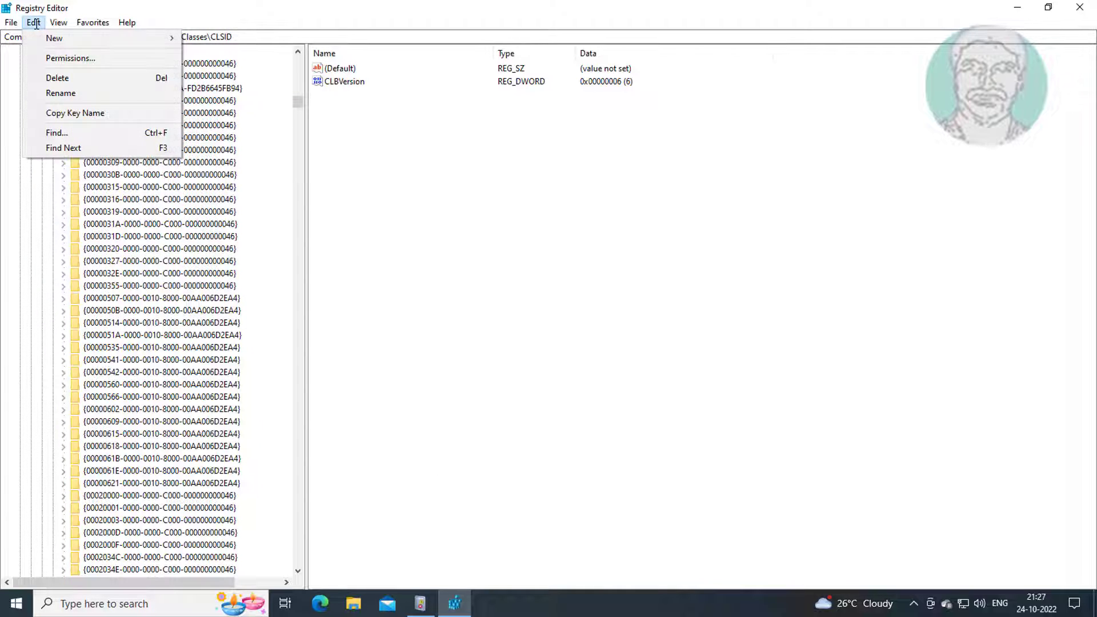
pyautogui.click(57, 133)
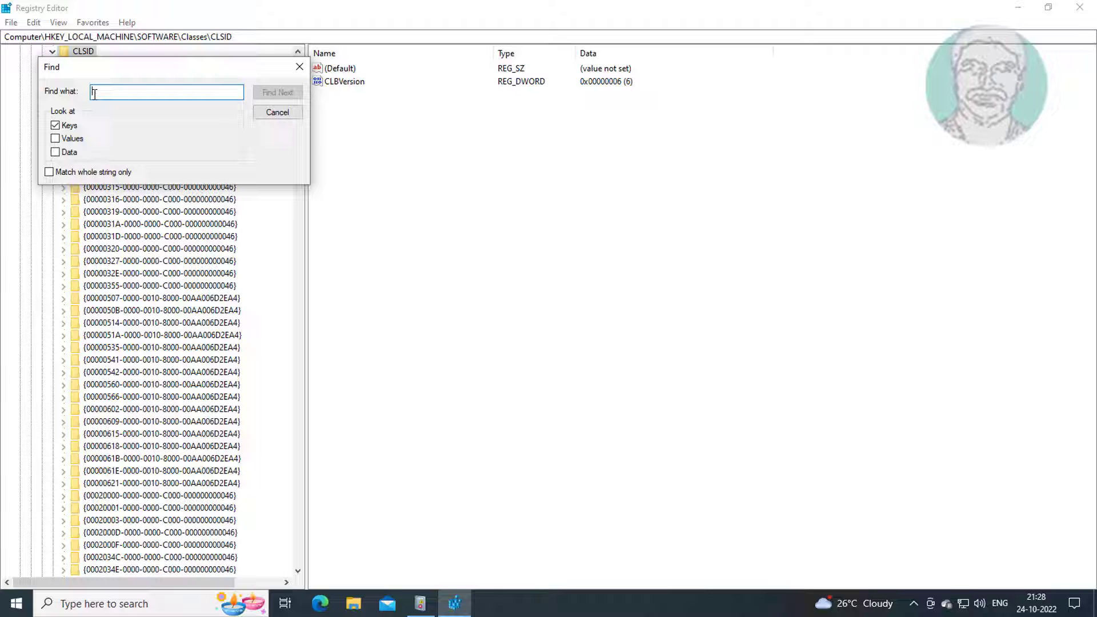
pyautogui.rightClick(94, 93)
pyautogui.click(132, 150)
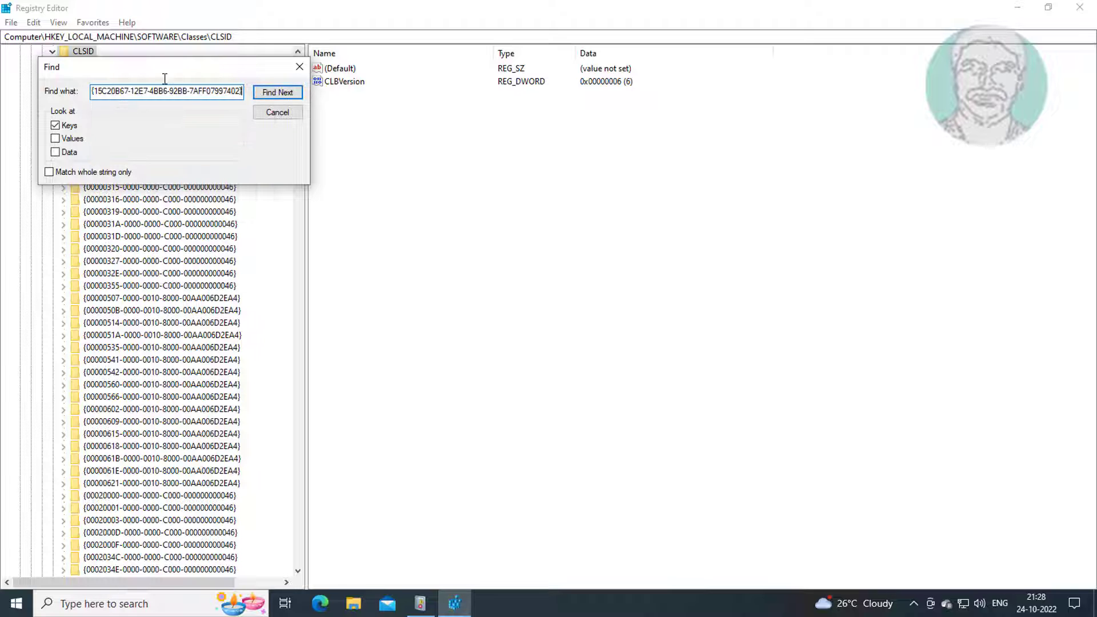
pyautogui.click(280, 92)
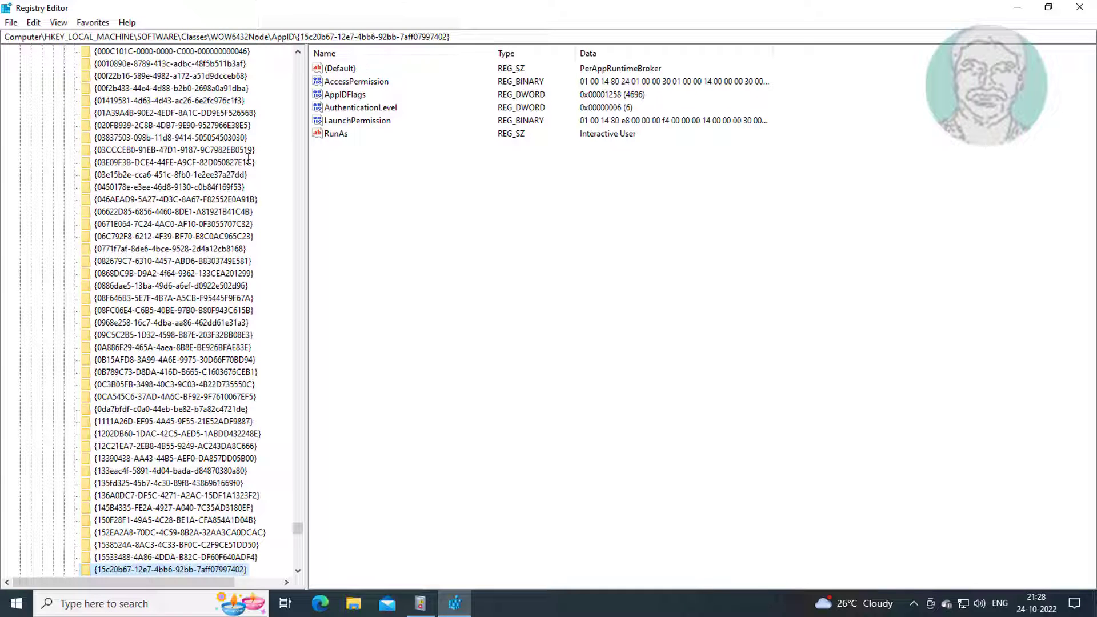
# Step: Open the Advanced Security Settings for the {15c20b67-…} AppID key's permissions
pyautogui.scroll(-2, 285, 456)
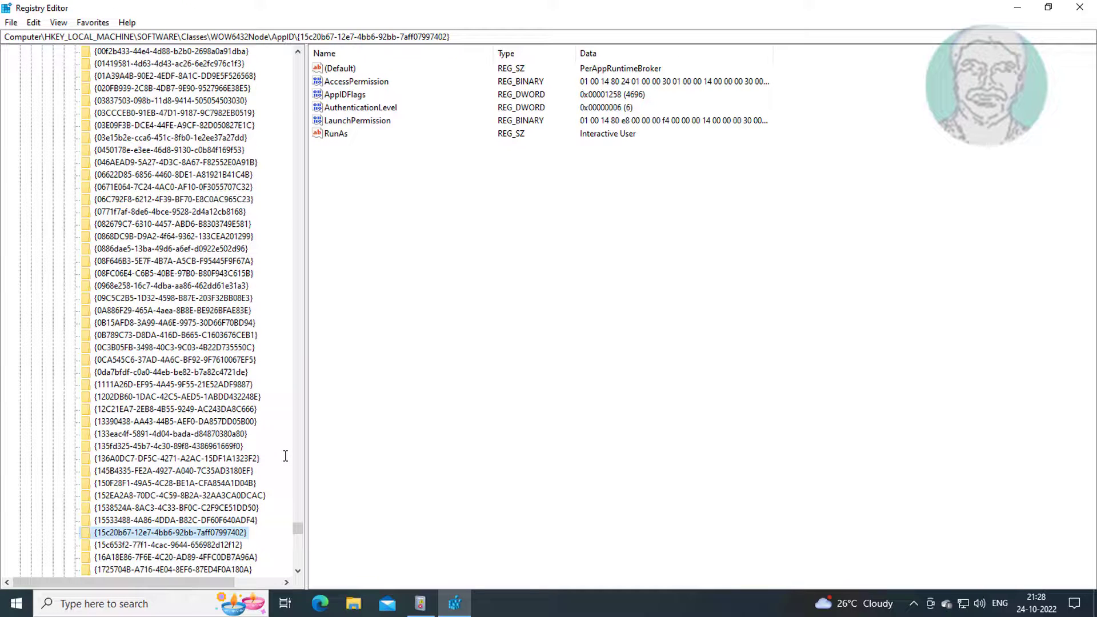
pyautogui.rightClick(235, 496)
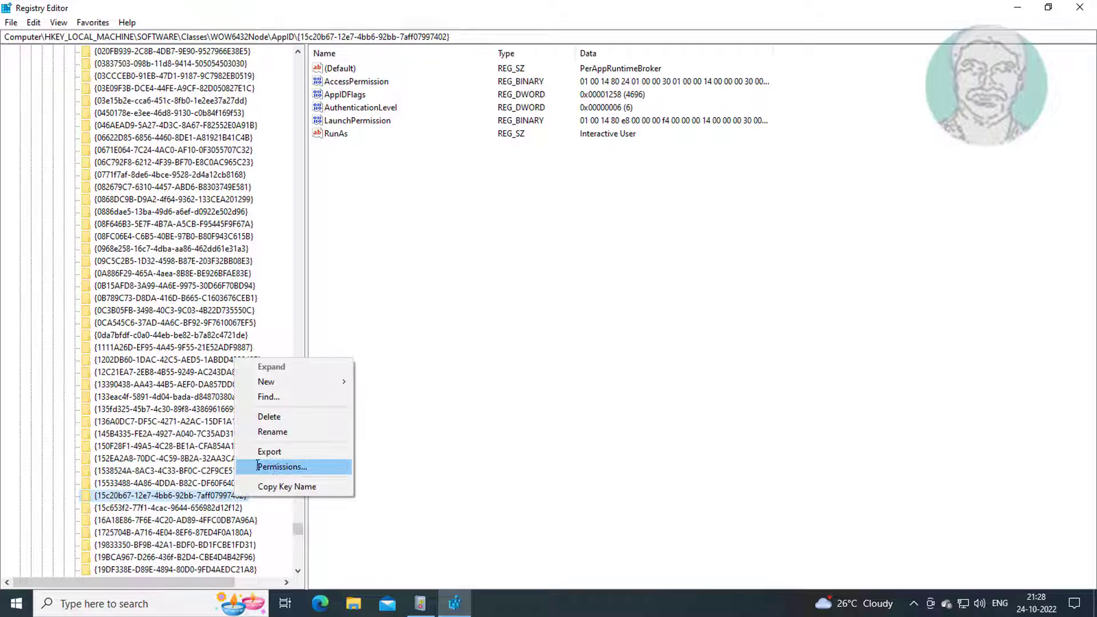
pyautogui.click(279, 466)
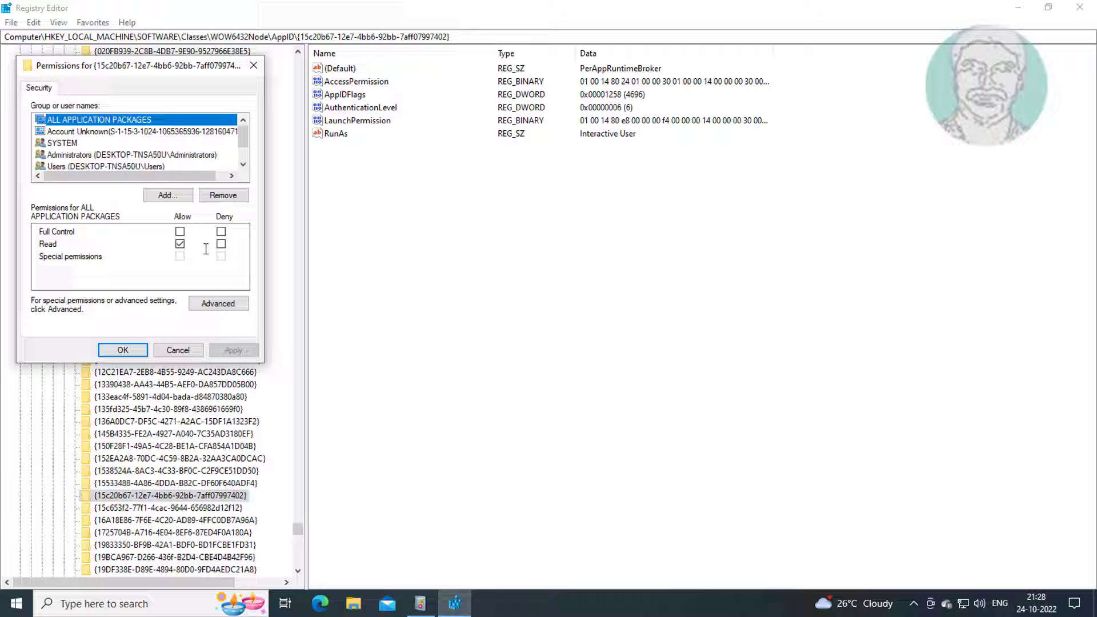
pyautogui.click(220, 304)
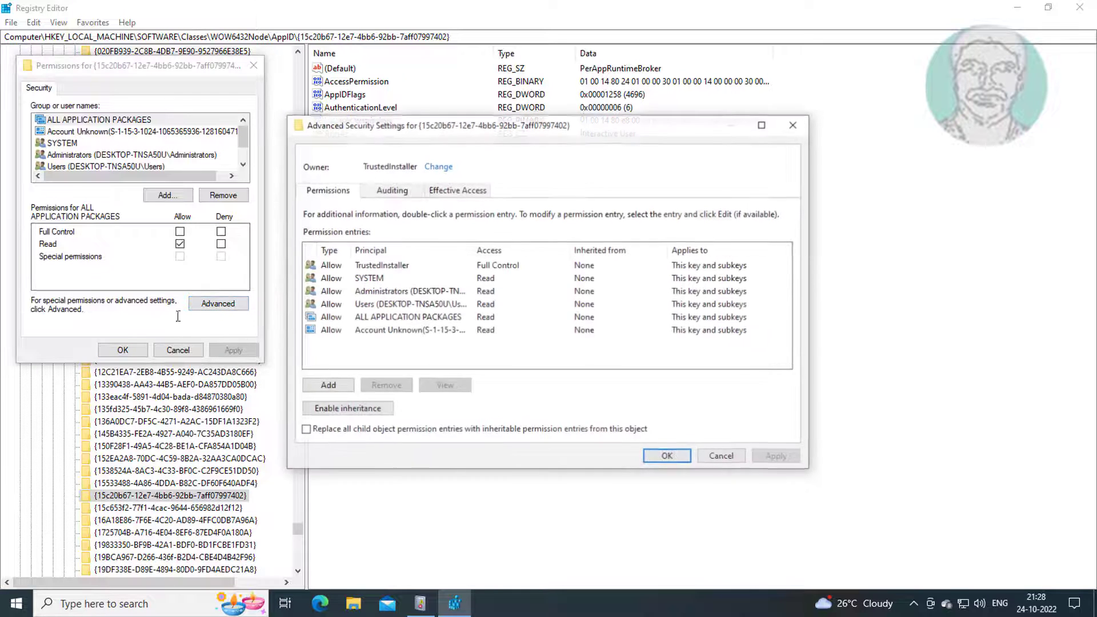
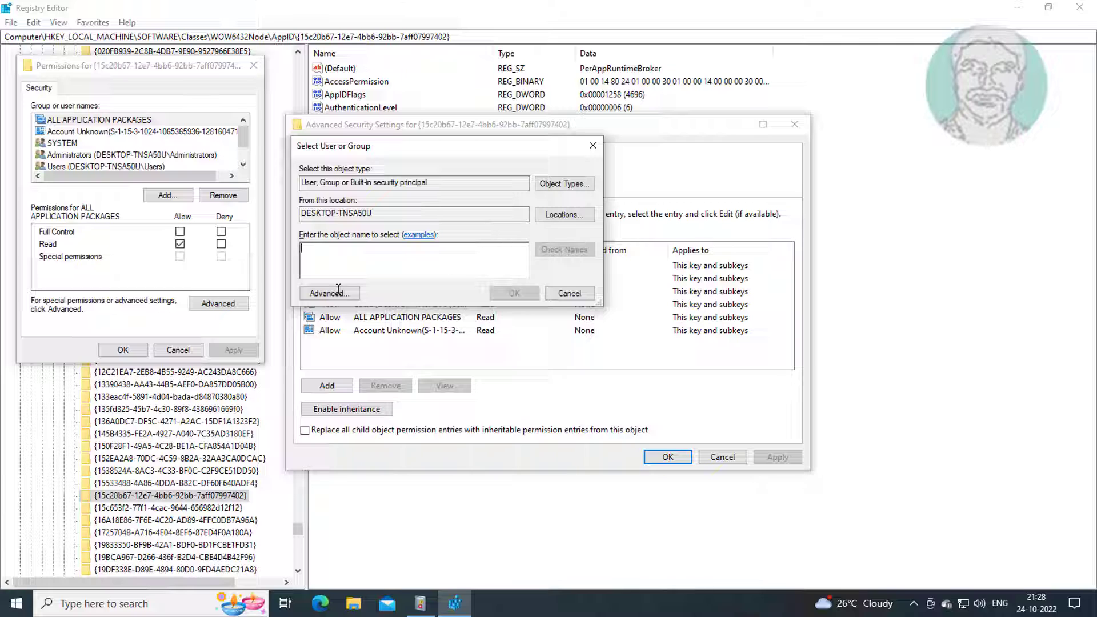
# Step: Search all users and groups and select the Administrators group as the new owner
pyautogui.click(329, 293)
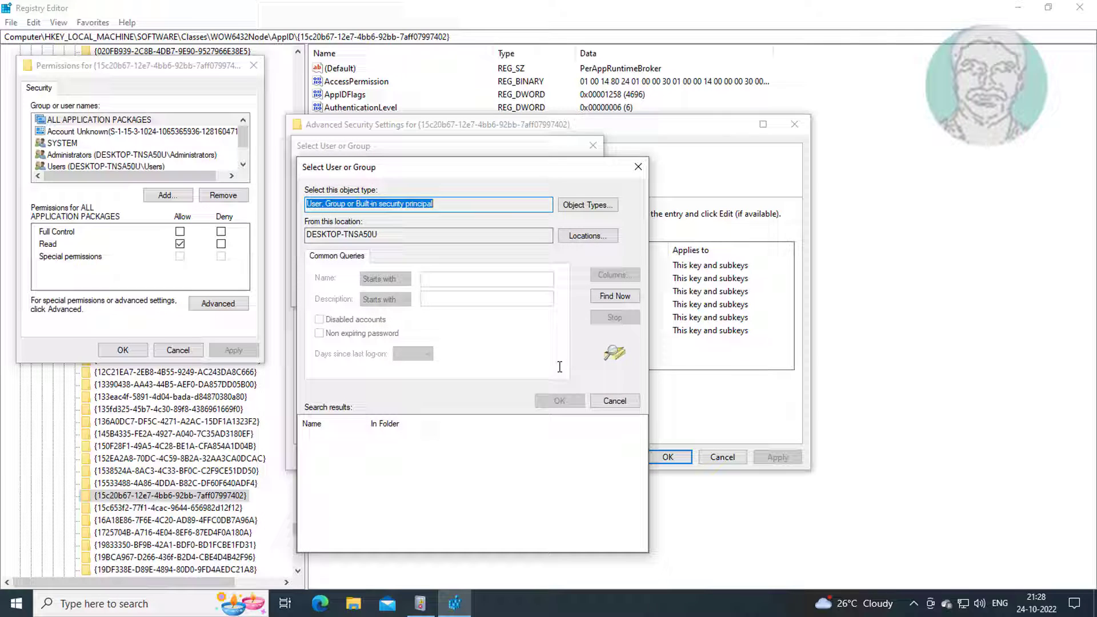
pyautogui.click(631, 297)
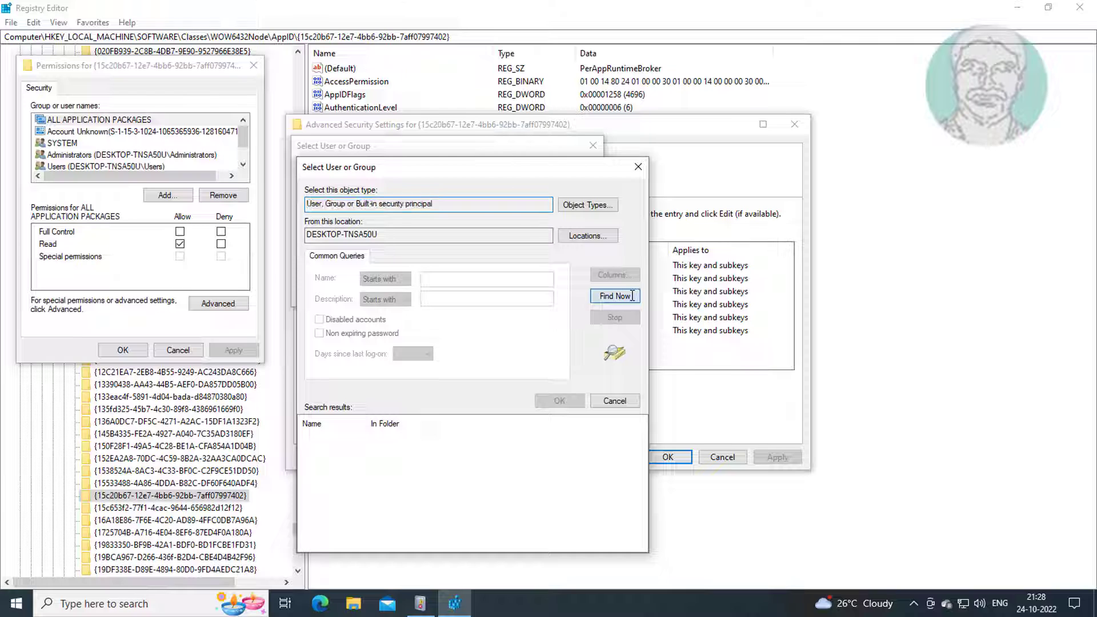
pyautogui.doubleClick(366, 423)
pyautogui.click(366, 473)
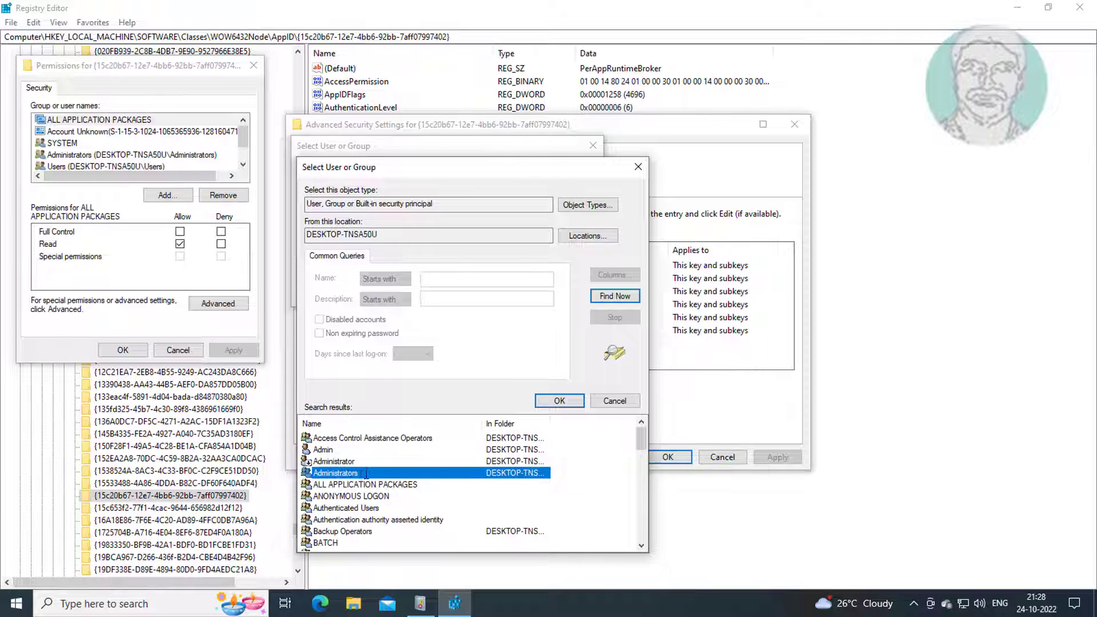
pyautogui.click(561, 400)
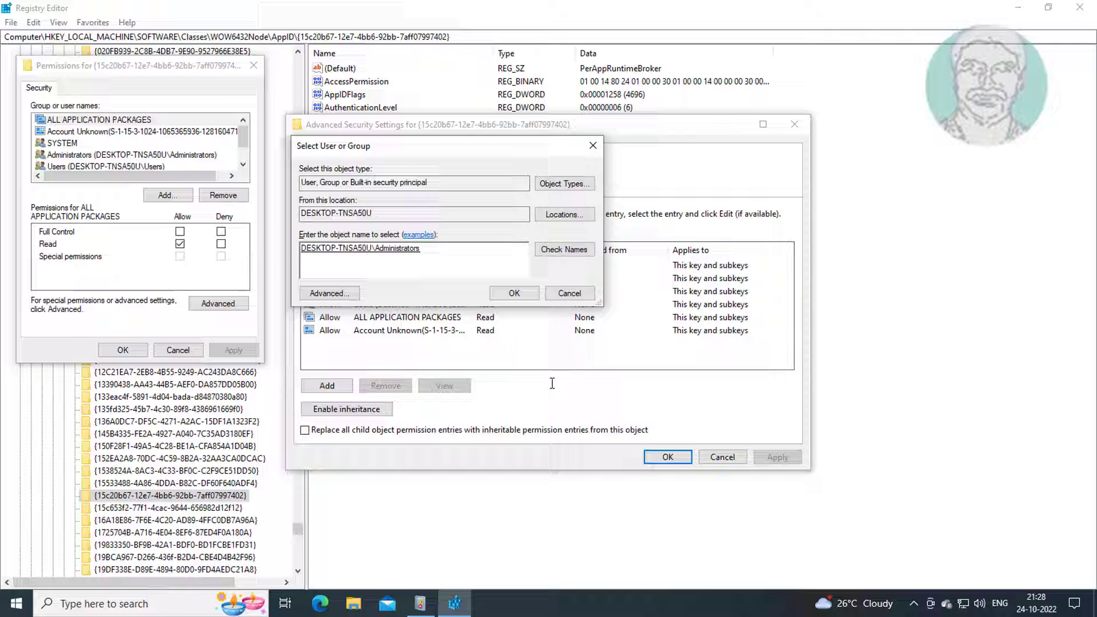
# Step: Apply Administrators as owner, replace all subkey permissions, and close Advanced Security Settings
pyautogui.click(509, 293)
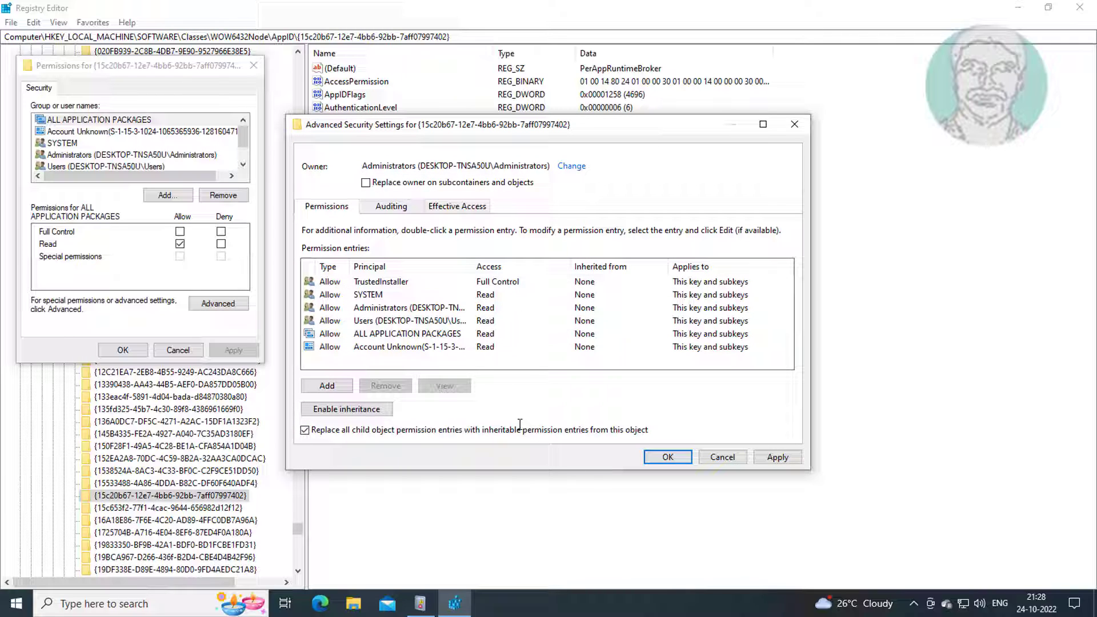
pyautogui.click(760, 457)
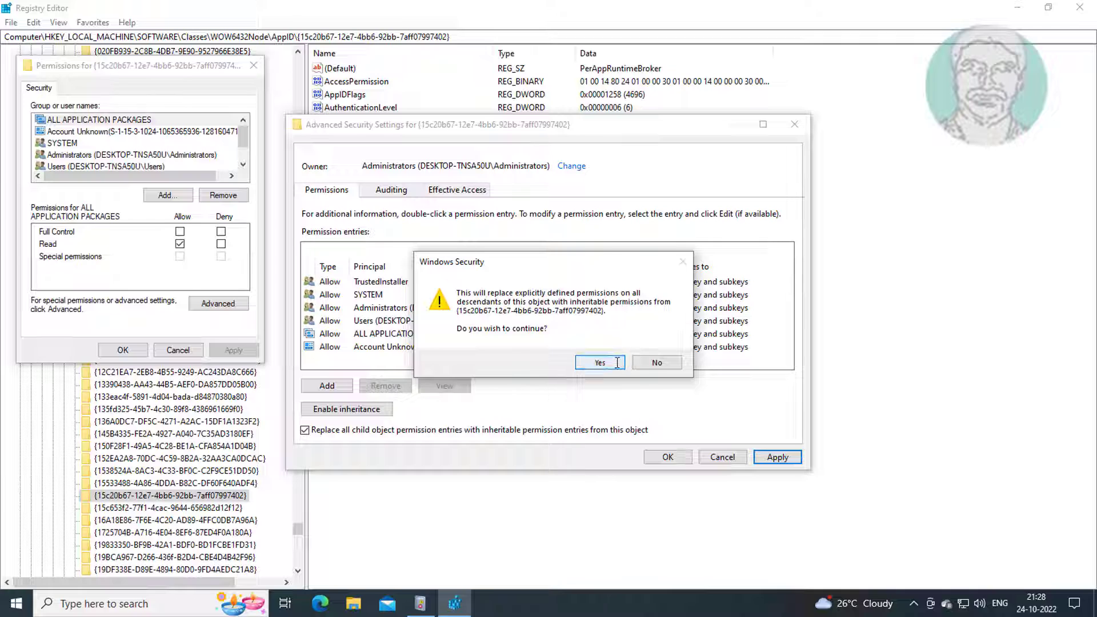
pyautogui.press('Return')
pyautogui.click(673, 457)
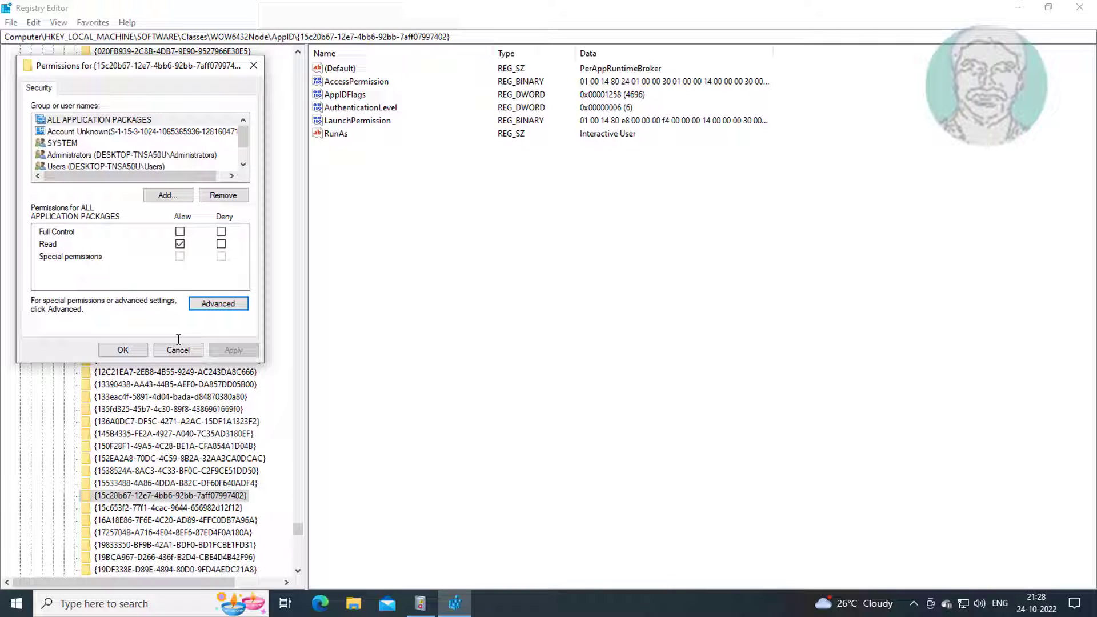
# Step: Allow Full Control for Administrators on the {15c20b67-12e7-4bb6-92bb-7aff07997402} key and apply it
pyautogui.click(113, 155)
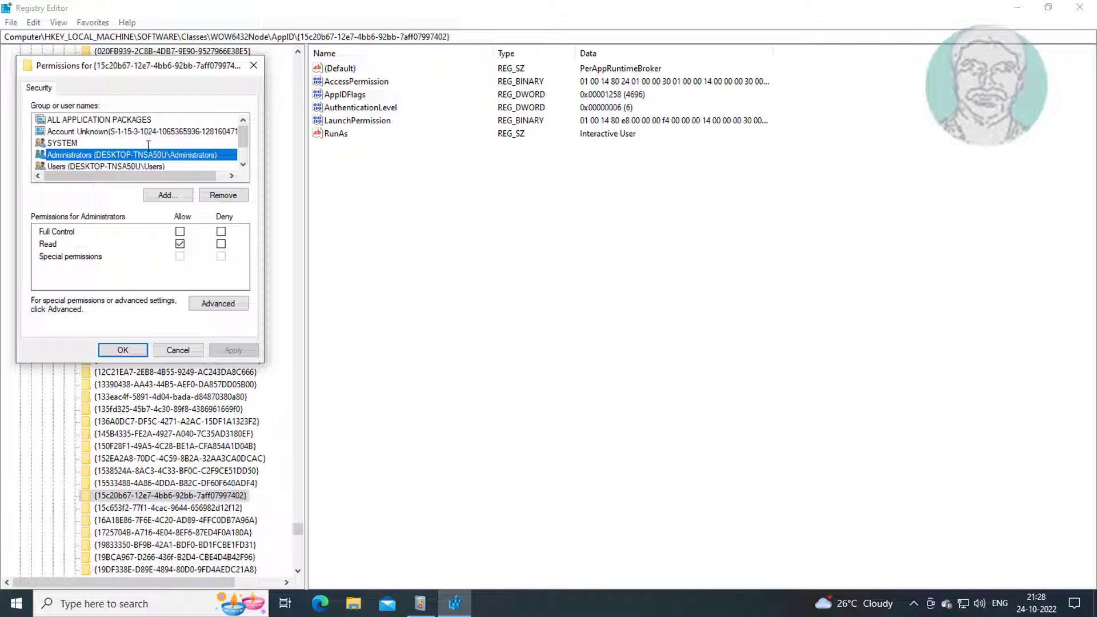
pyautogui.click(180, 231)
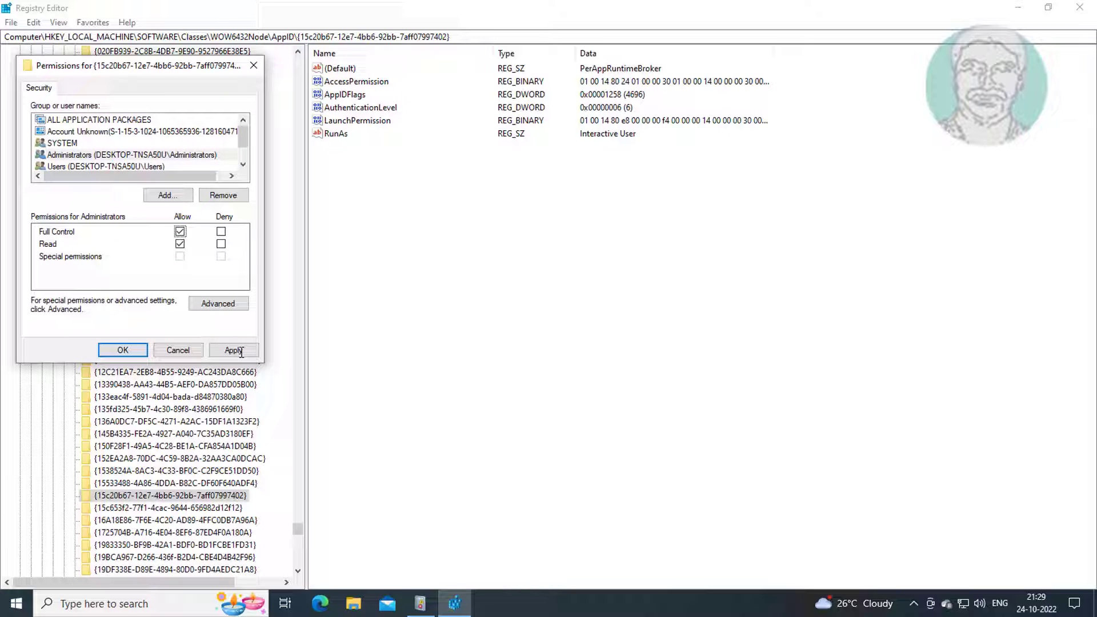
pyautogui.click(240, 350)
pyautogui.click(123, 349)
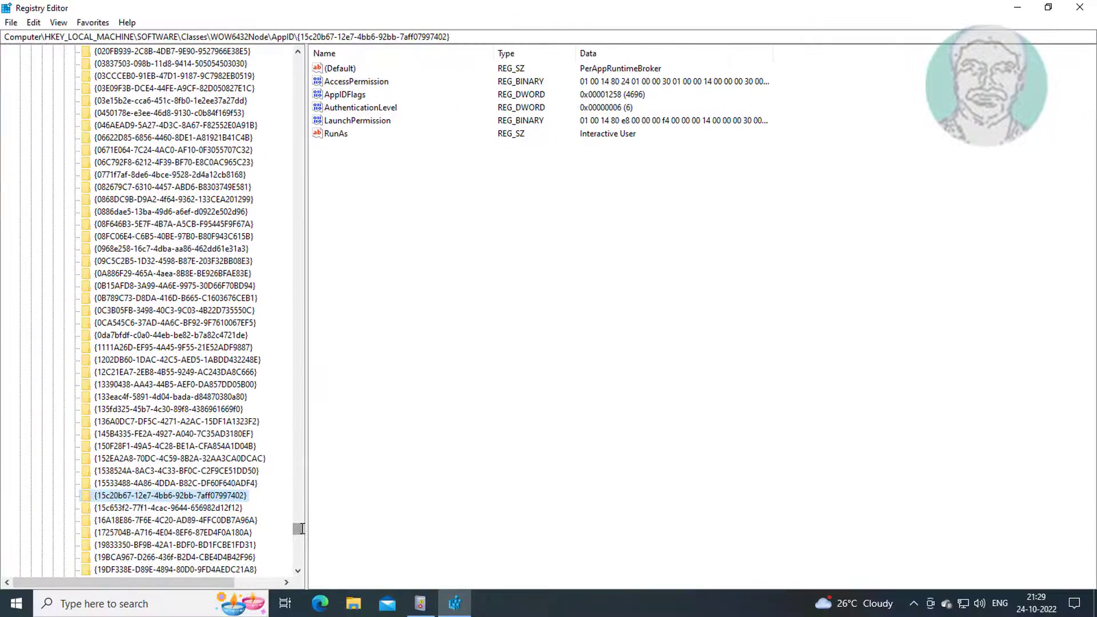
# Step: Collapse Classes, SOFTWARE and HKEY_LOCAL_MACHINE, then close Registry Editor
pyautogui.moveTo(301, 528); pyautogui.dragTo(297, 53)
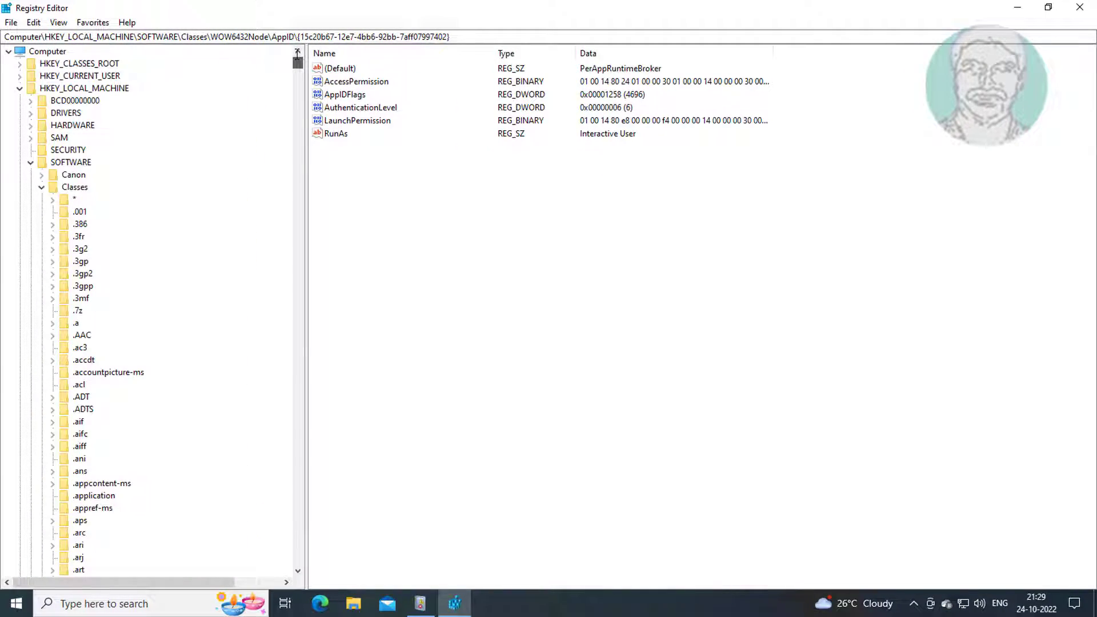
pyautogui.click(42, 186)
pyautogui.click(30, 162)
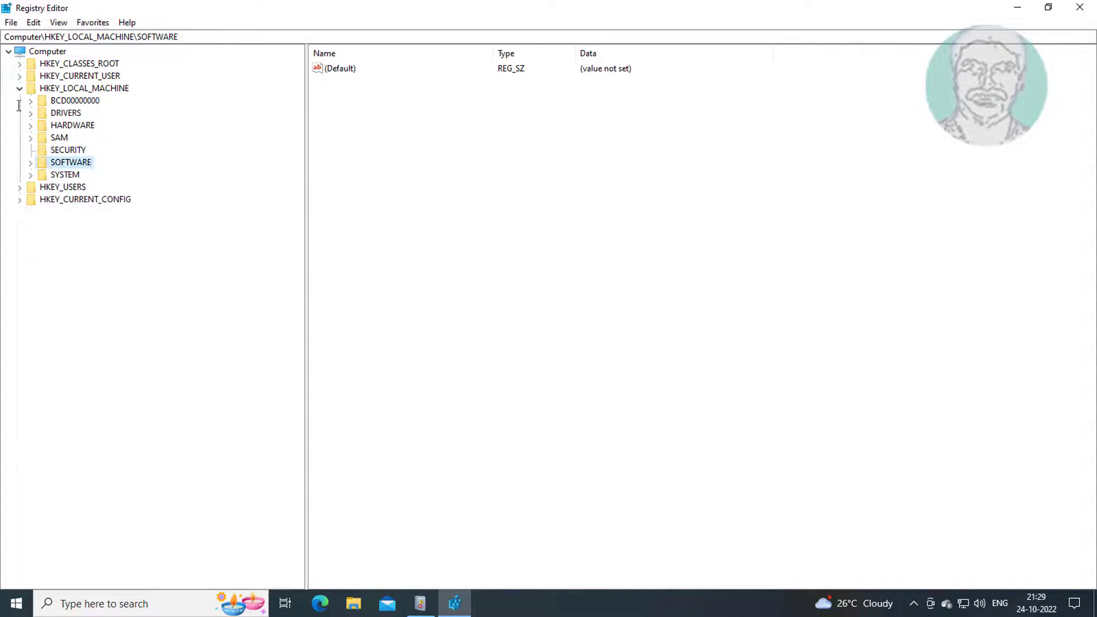
pyautogui.click(20, 89)
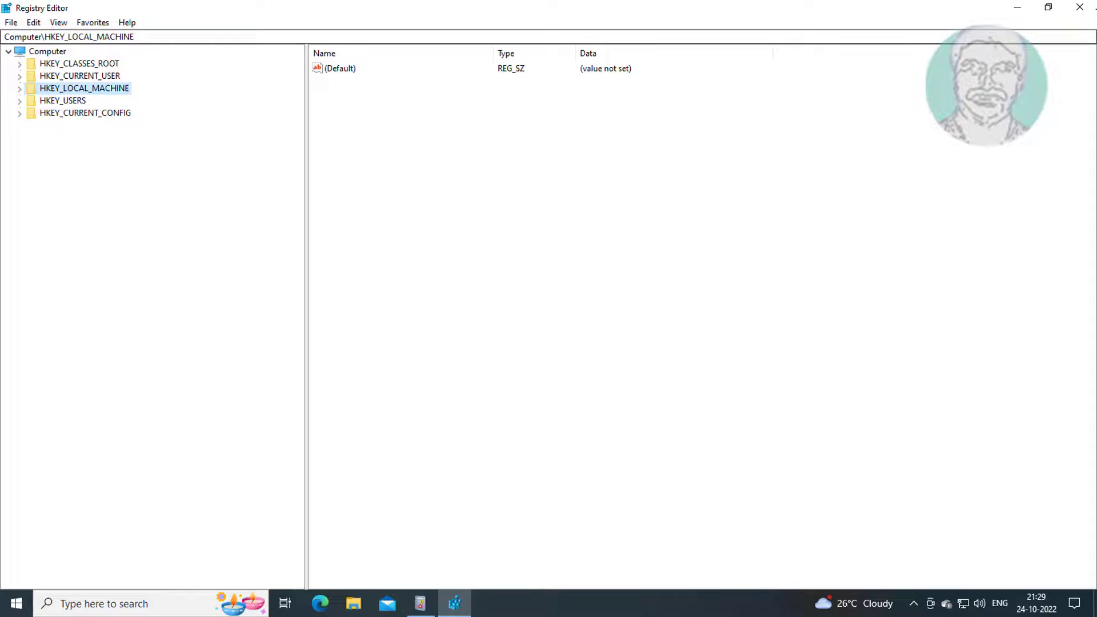
pyautogui.click(1079, 6)
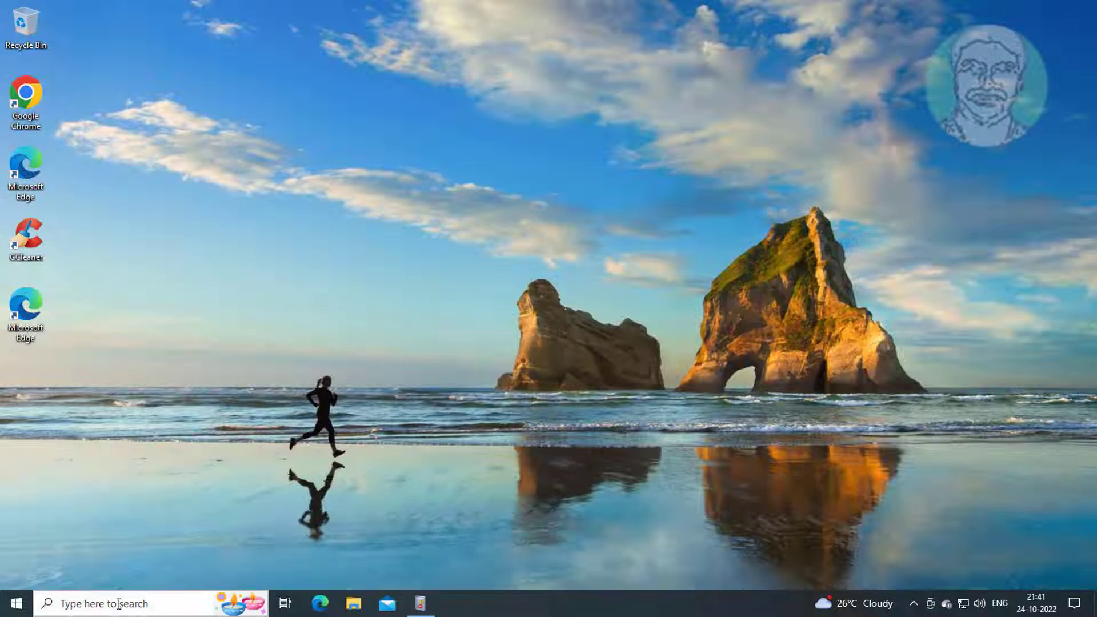
# Step: Search Windows for 'component services' and launch the Component Services app
pyautogui.click(119, 604)
pyautogui.write('compone')
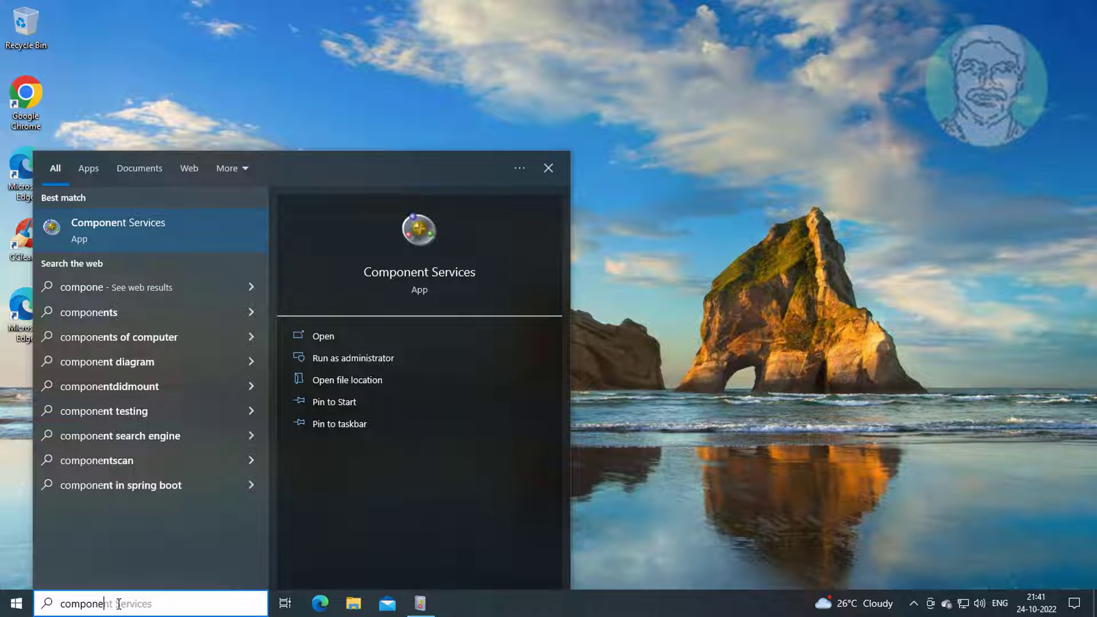
pyautogui.write('nt')
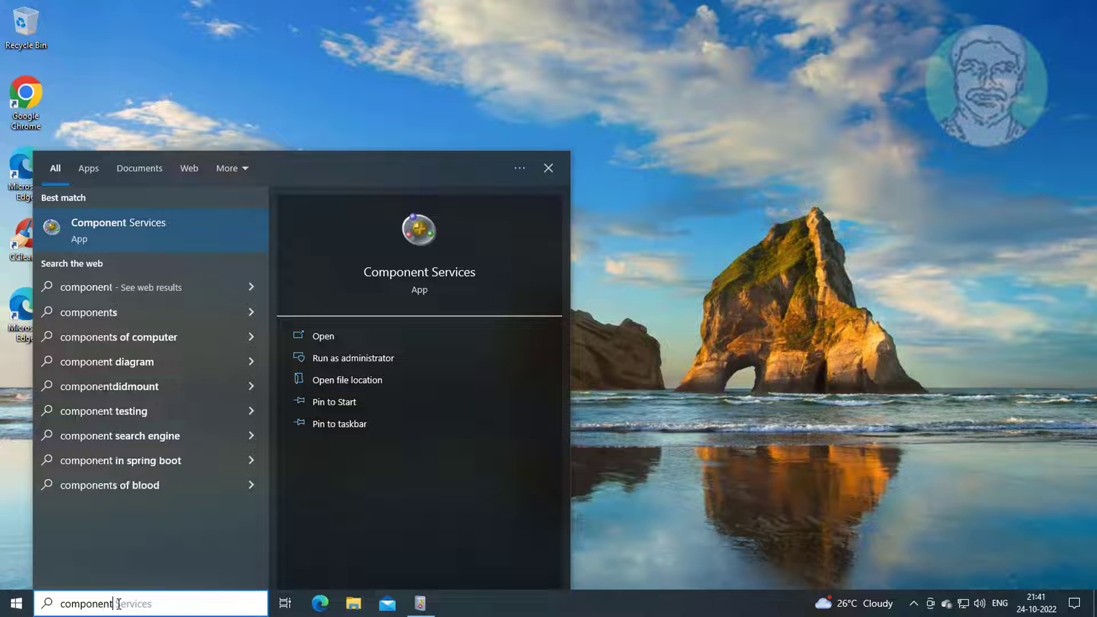
pyautogui.write(' services')
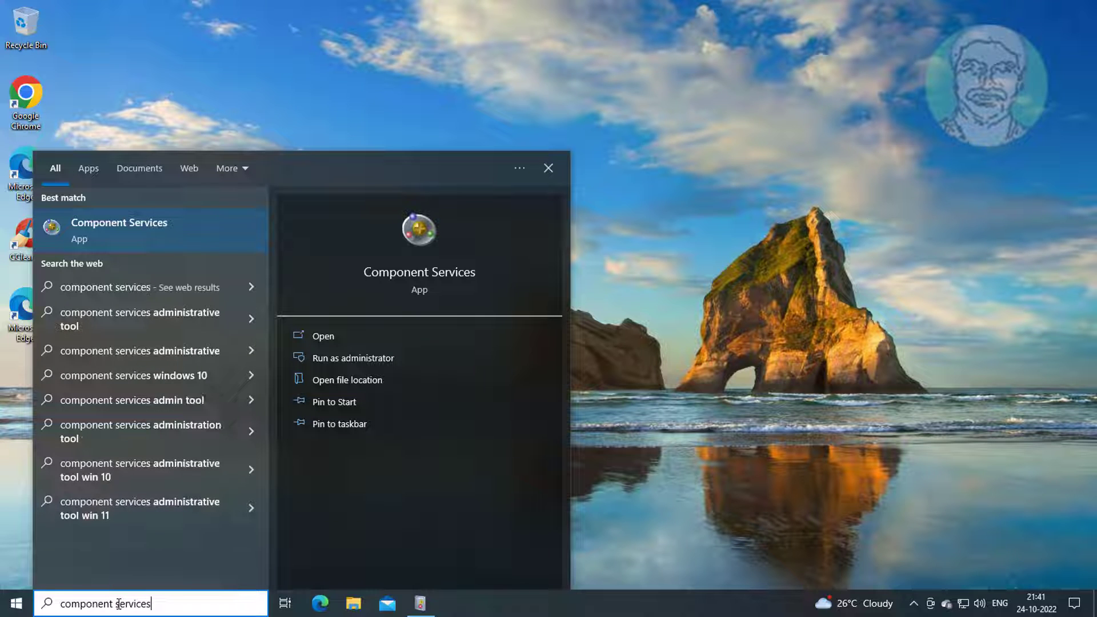
pyautogui.click(188, 222)
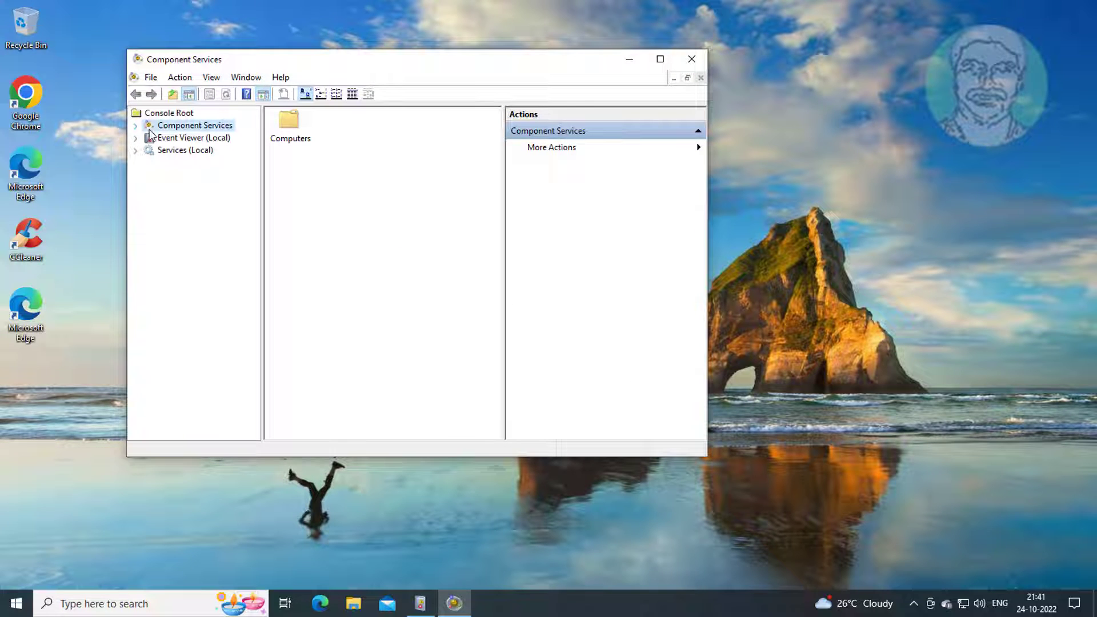
# Step: Expand Component Services > Computers > My Computer and show the DCOM Config list
pyautogui.click(136, 125)
pyautogui.click(185, 138)
pyautogui.click(148, 138)
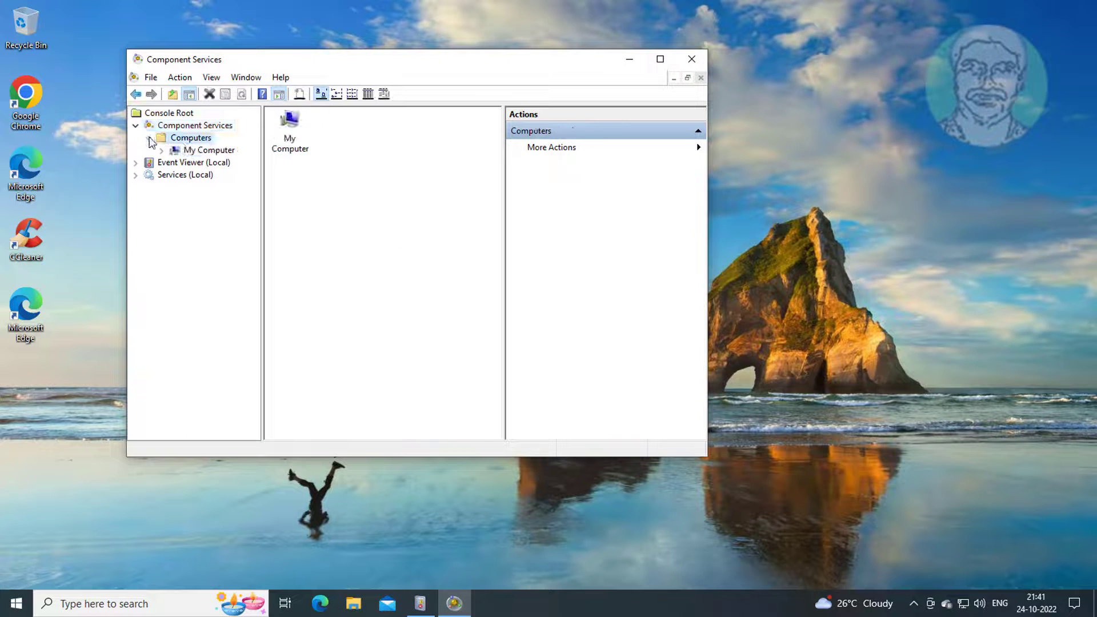
pyautogui.click(209, 150)
pyautogui.click(162, 150)
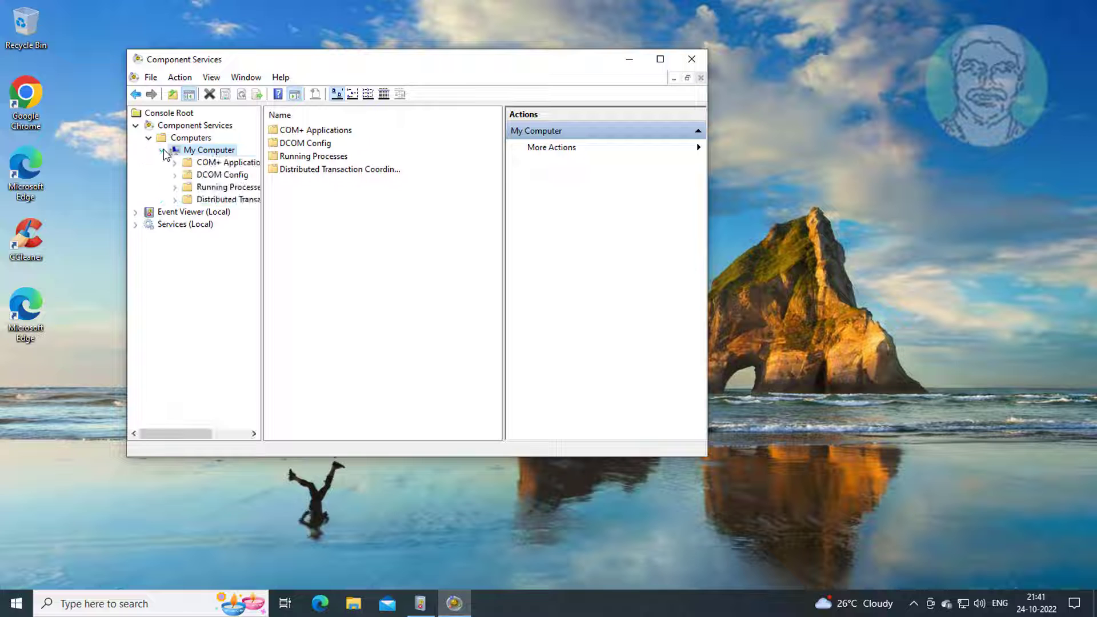
pyautogui.click(225, 175)
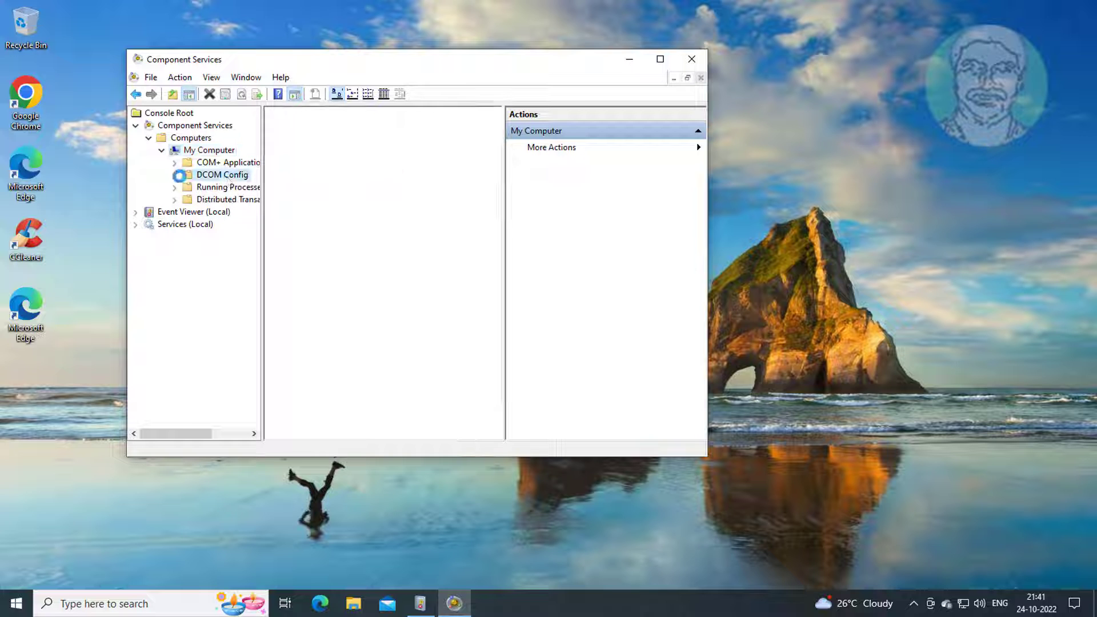
# Step: Maximize the window and jump through the P entries to PerAppRuntimeBroker
pyautogui.click(661, 59)
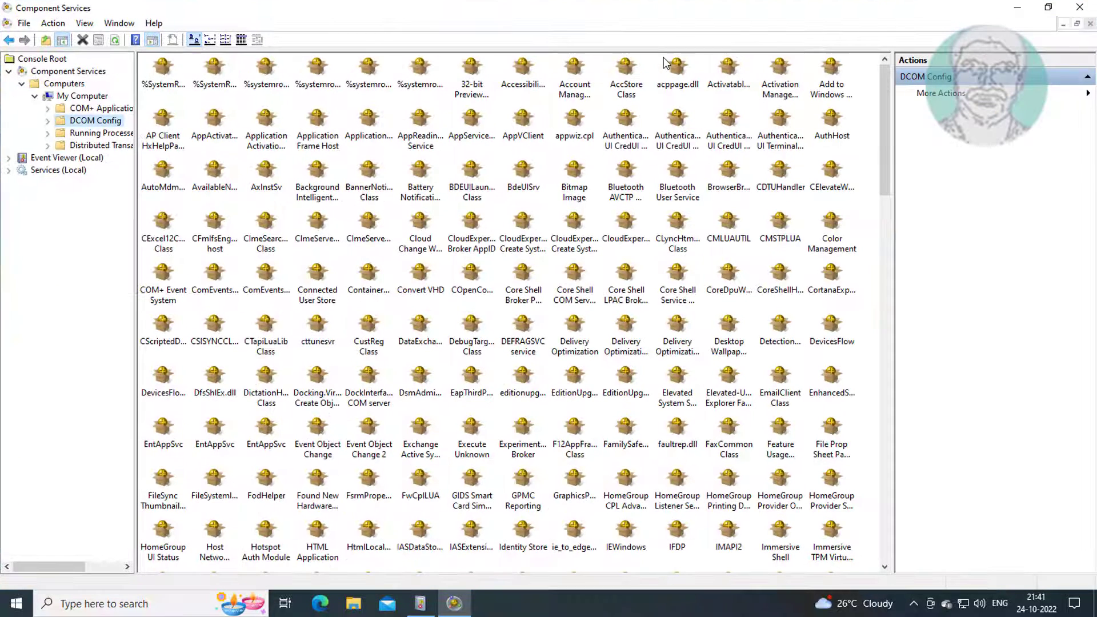
pyautogui.click(418, 245)
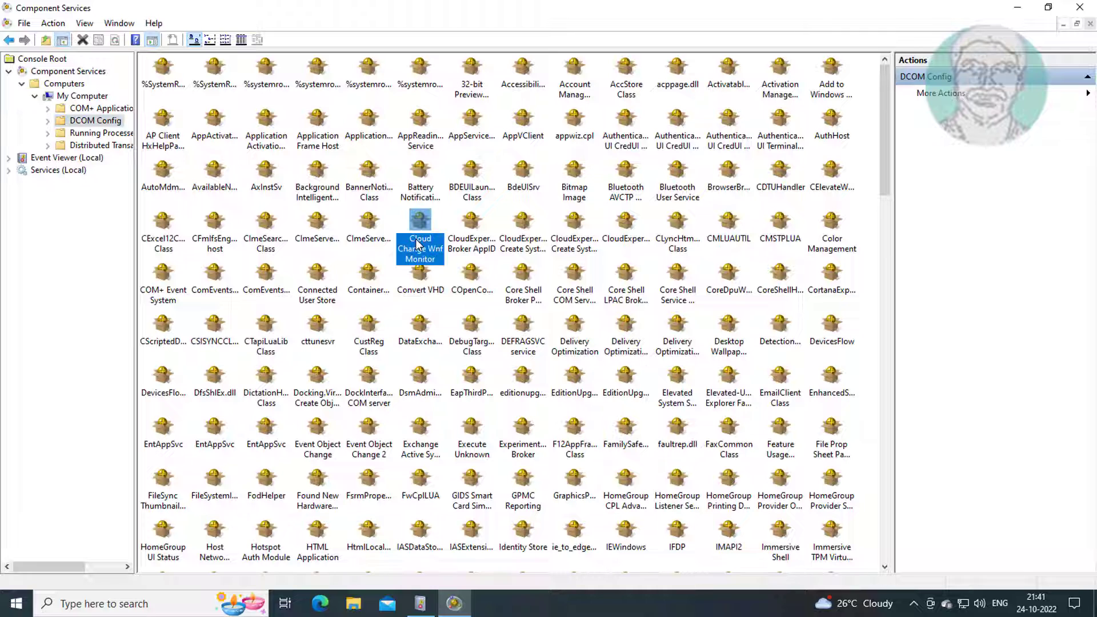
pyautogui.press('p')
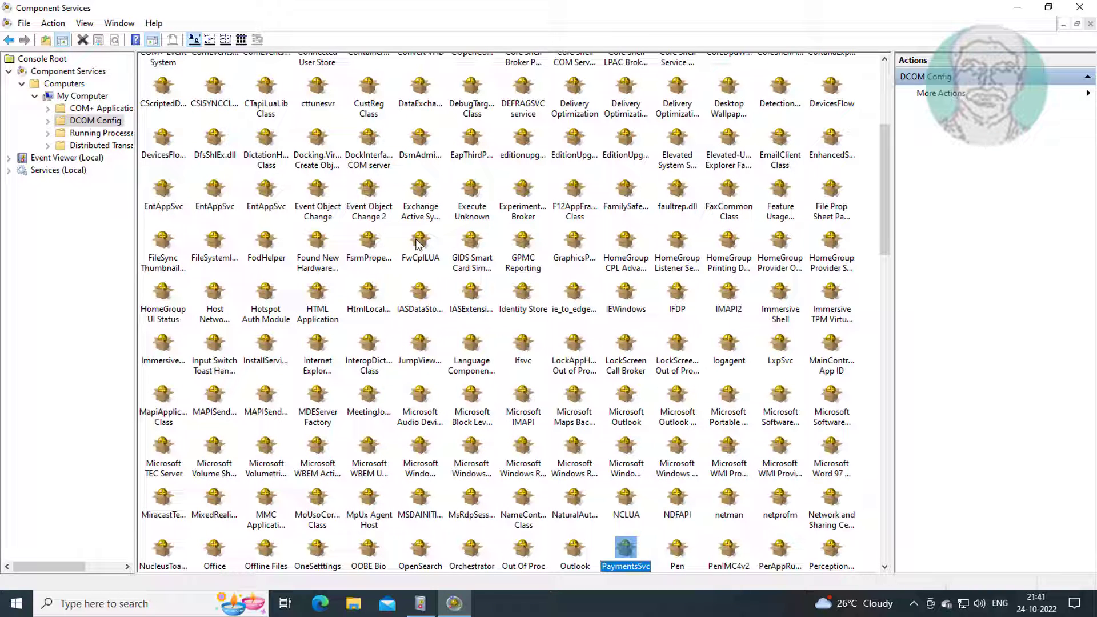
pyautogui.press('p')
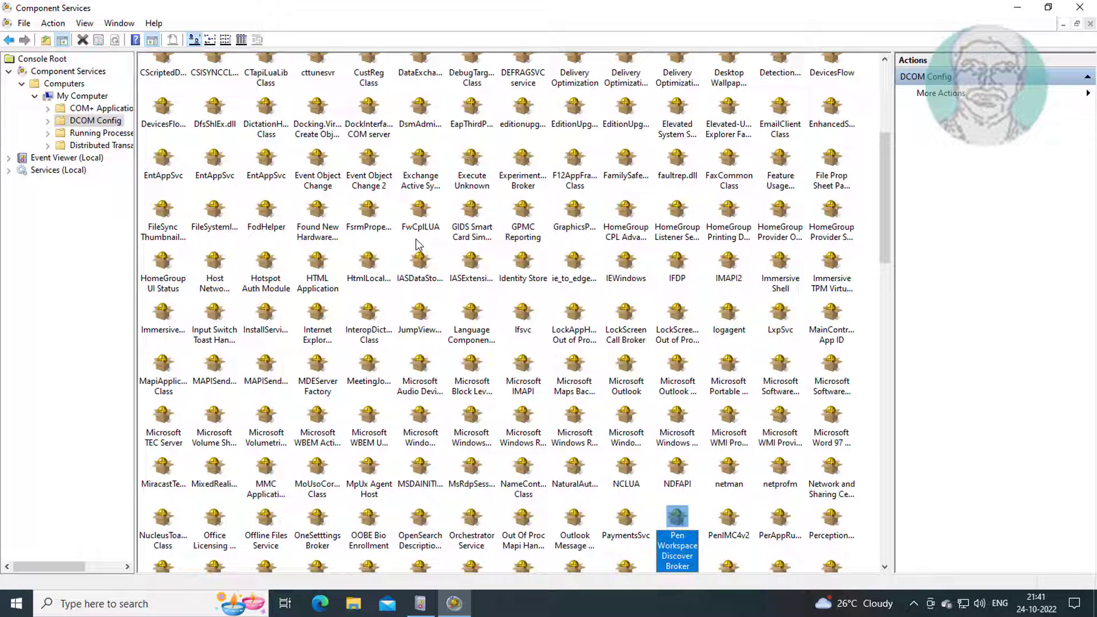
pyautogui.press('p')
pyautogui.press('p')
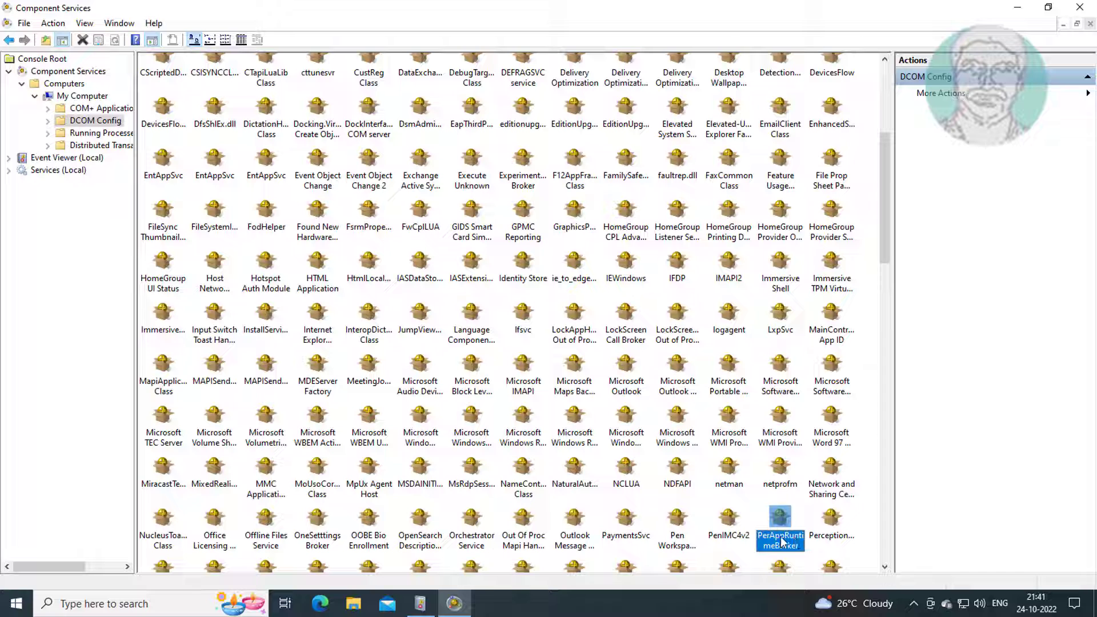
# Step: Edit PerAppRuntimeBroker's Launch and Activation Permissions from its Security tab, dismiss the warning, and choose Add
pyautogui.rightClick(787, 518)
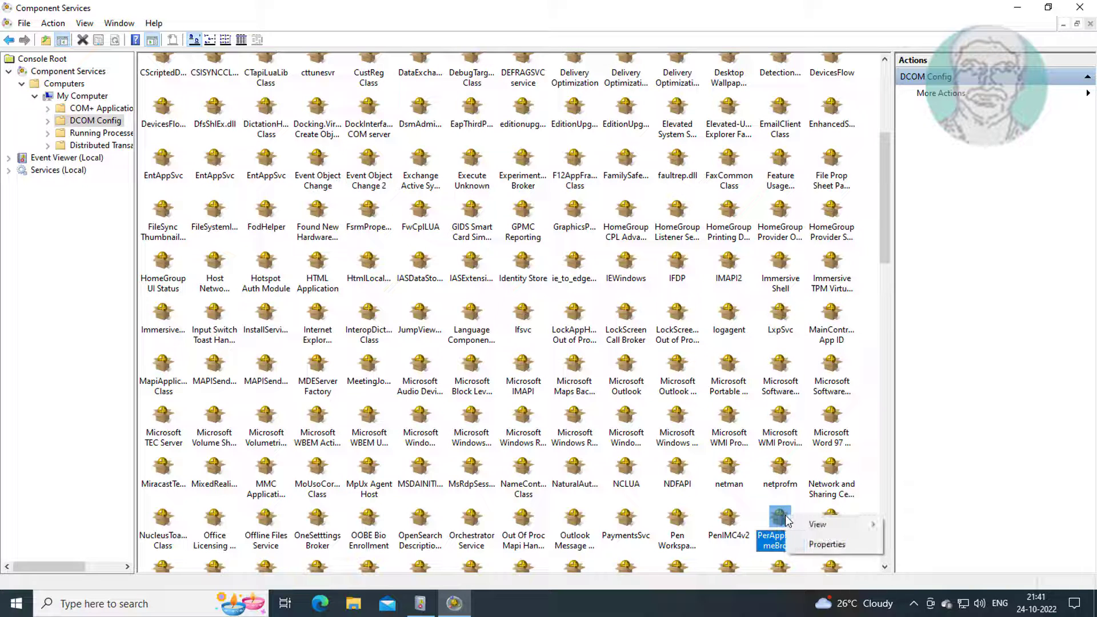
pyautogui.click(838, 543)
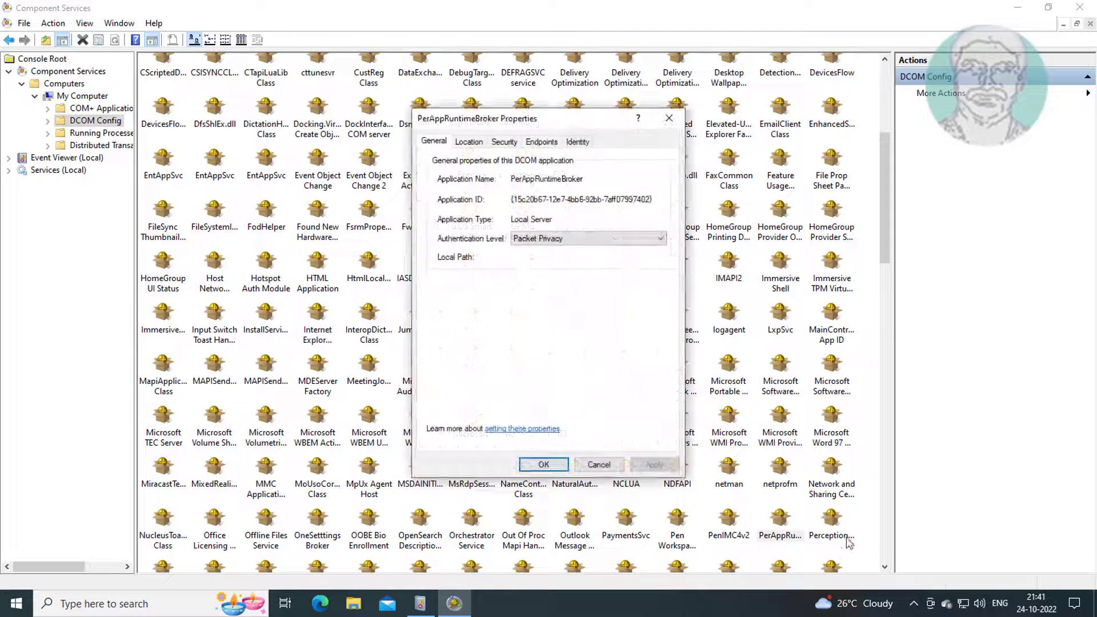
pyautogui.click(506, 143)
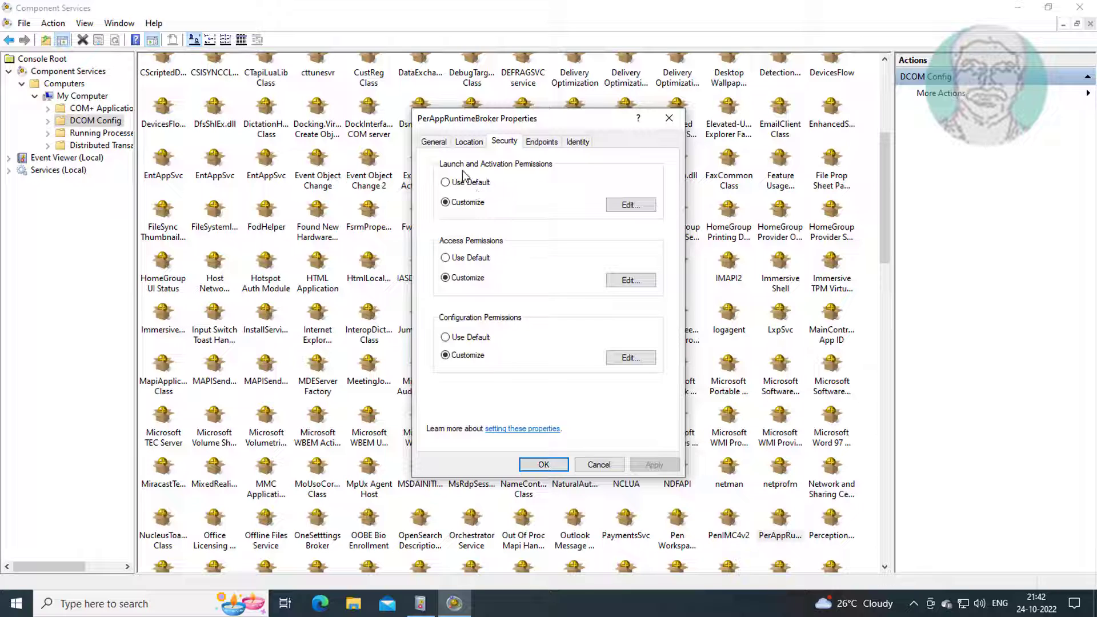
pyautogui.click(629, 204)
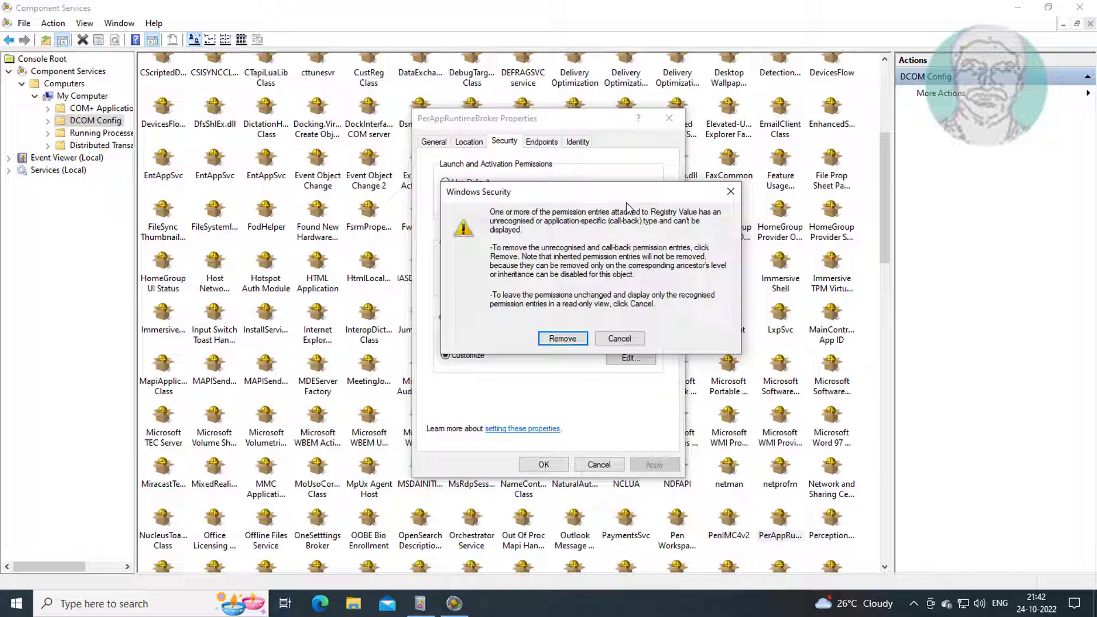
pyautogui.click(576, 338)
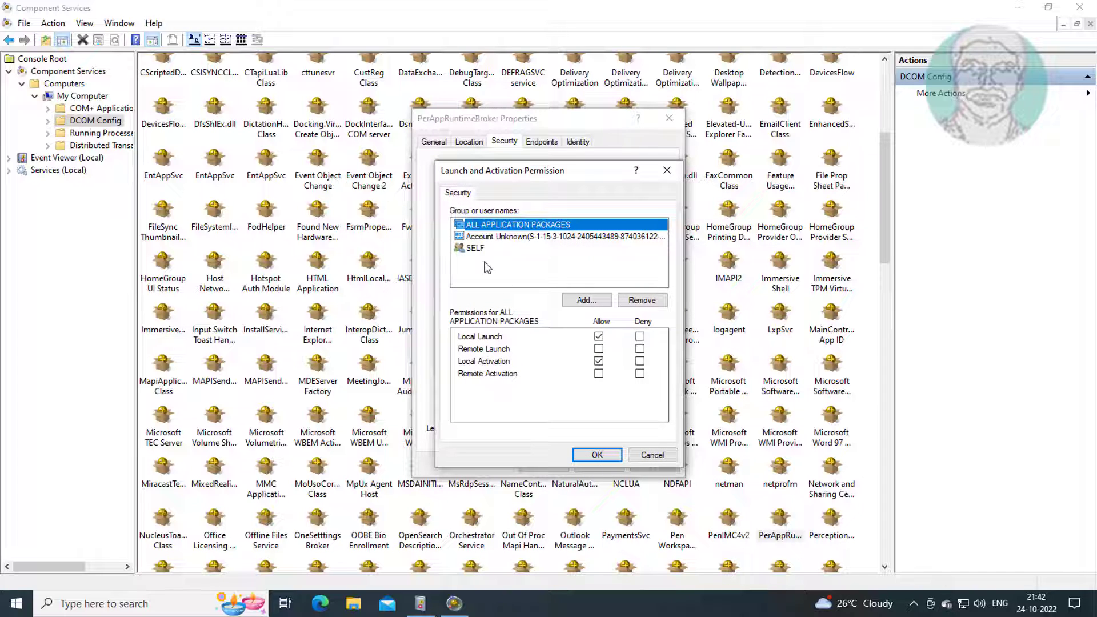
pyautogui.click(583, 298)
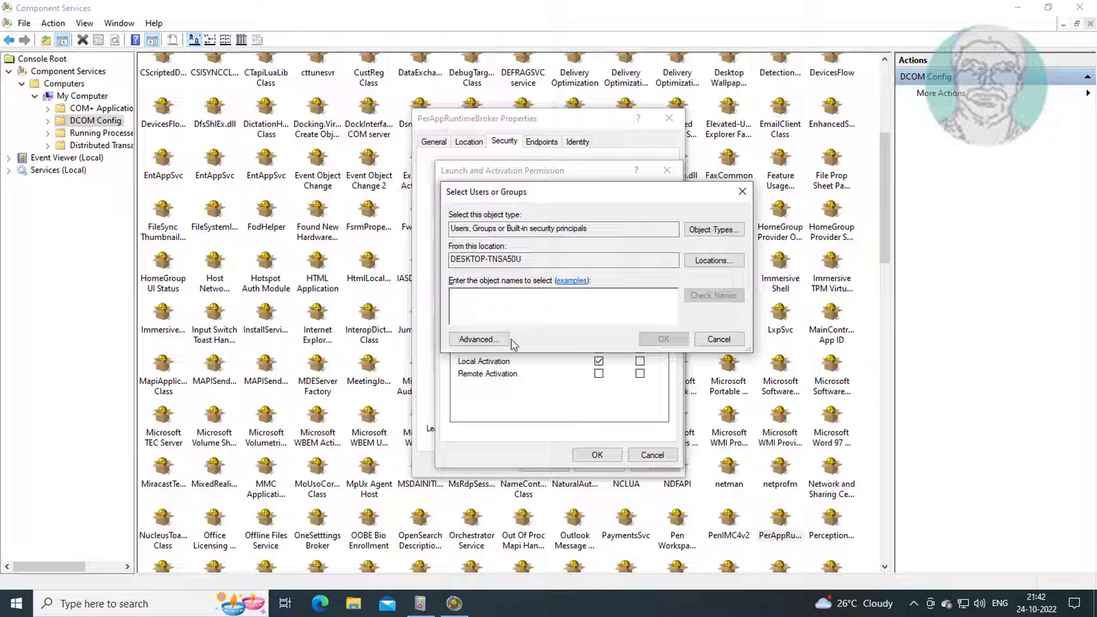
# Step: Find Administrators among all groups, add it to the launch permission list, and select it
pyautogui.click(478, 339)
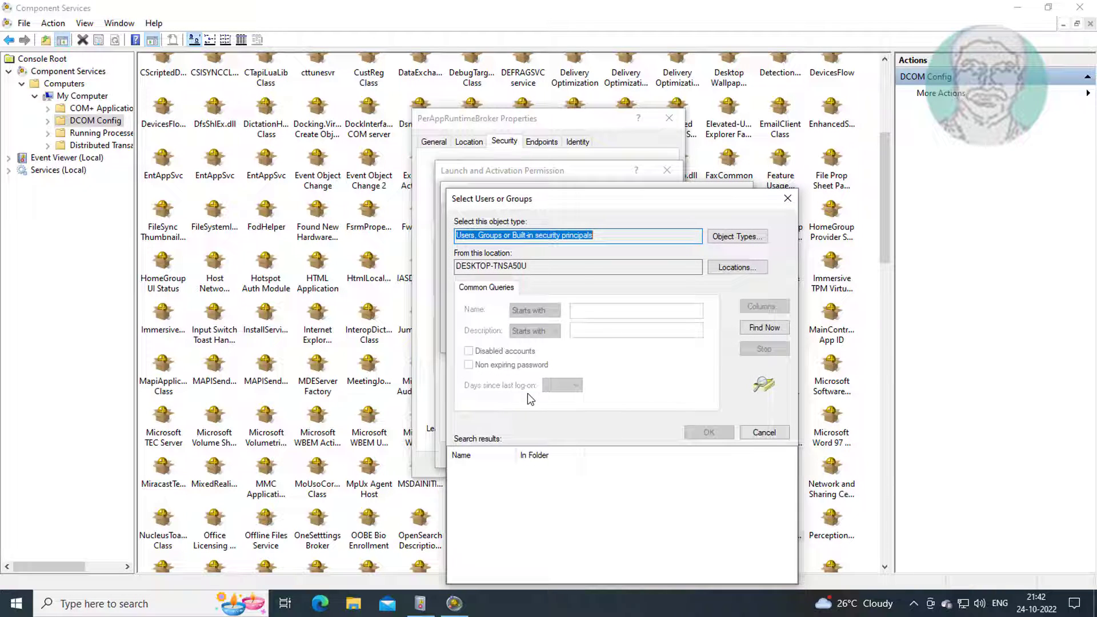
pyautogui.click(757, 329)
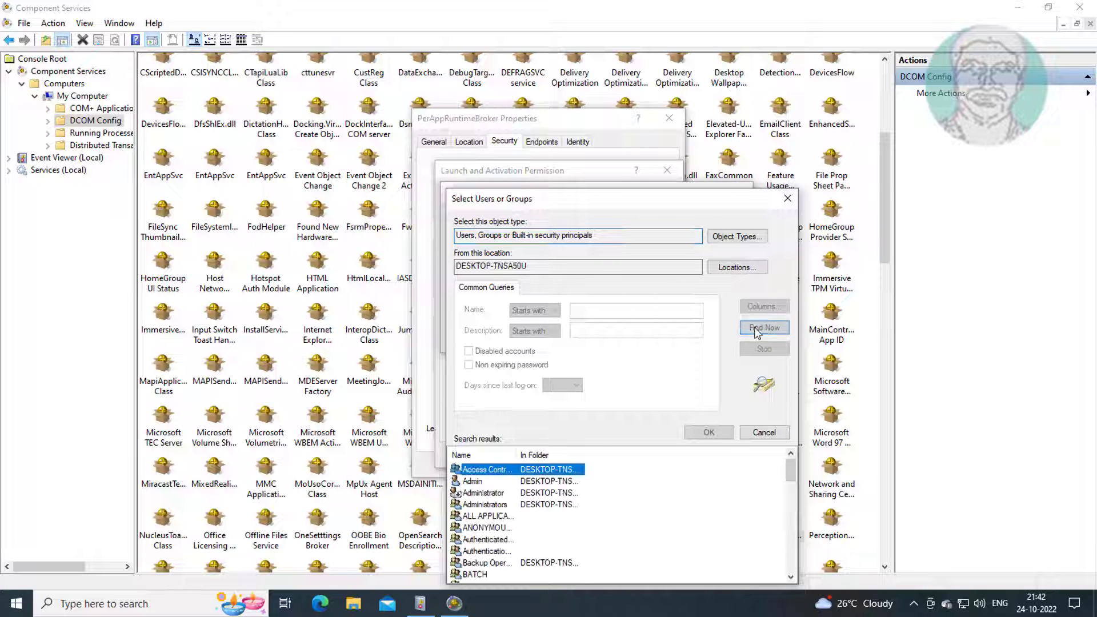
pyautogui.click(486, 505)
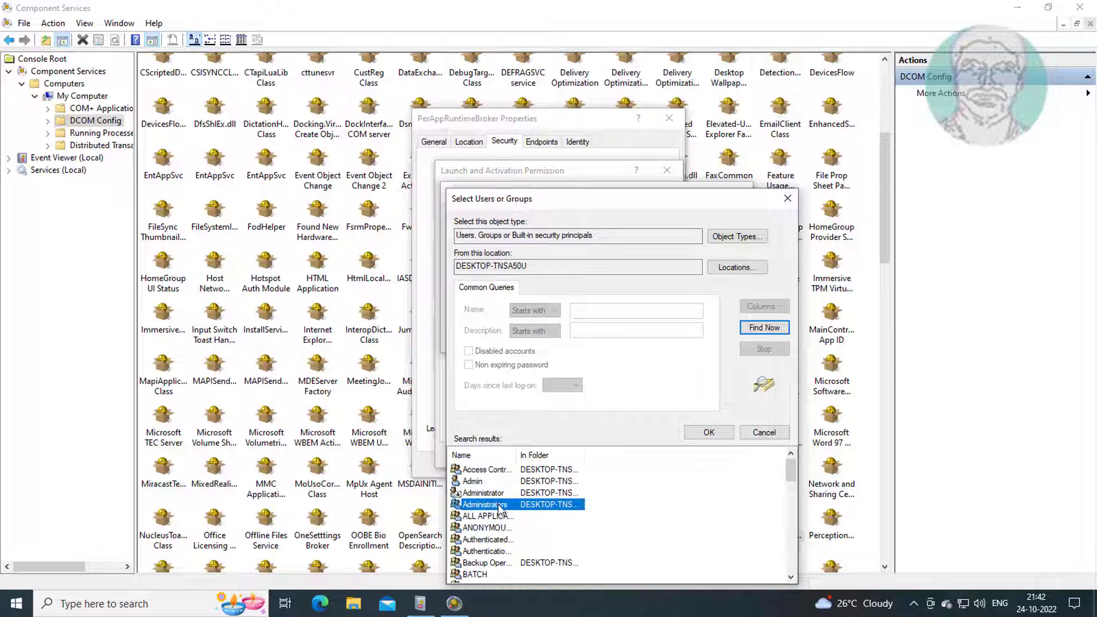
pyautogui.click(707, 432)
pyautogui.click(656, 340)
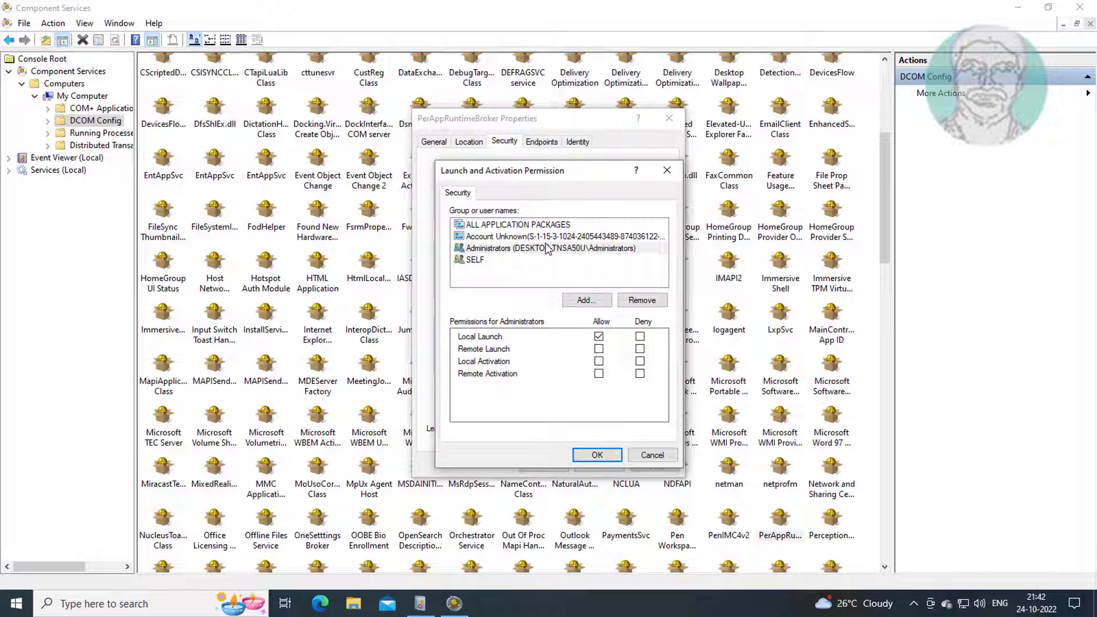
pyautogui.click(563, 249)
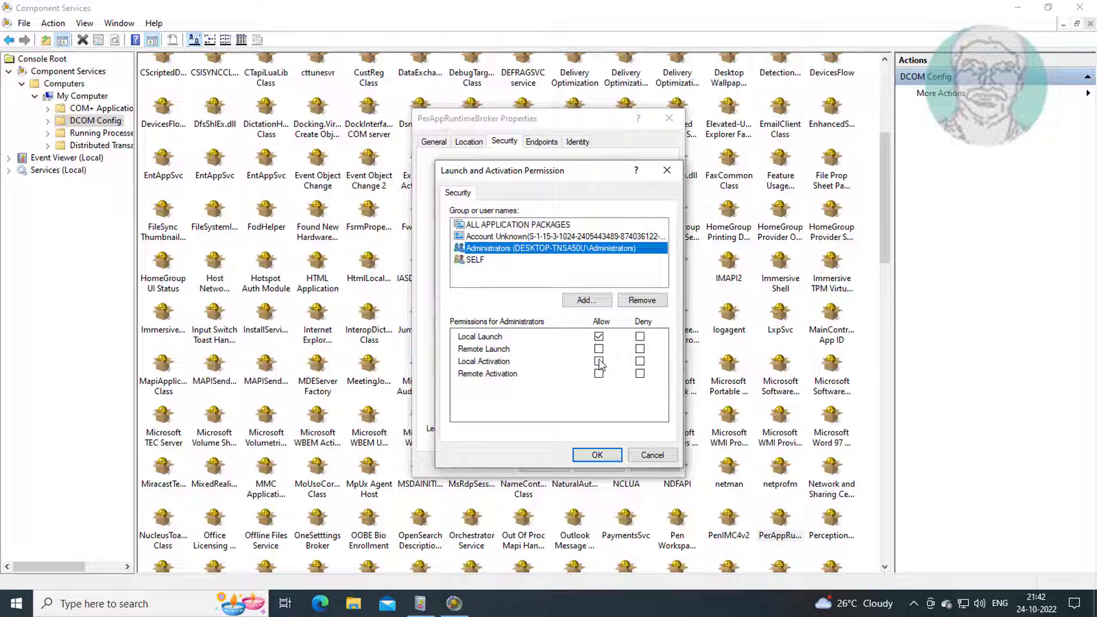